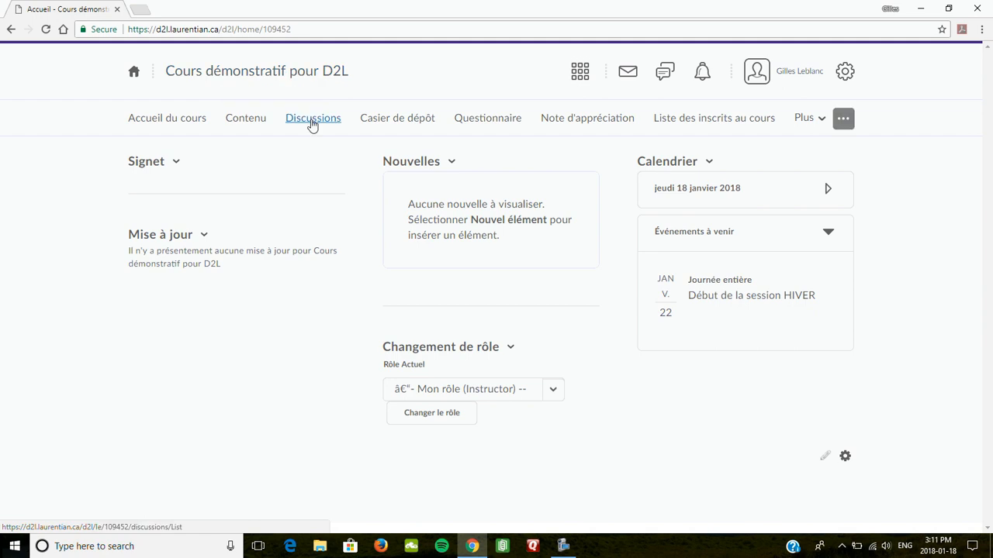
Open the course's Discussions list from the navigation bar
click(308, 125)
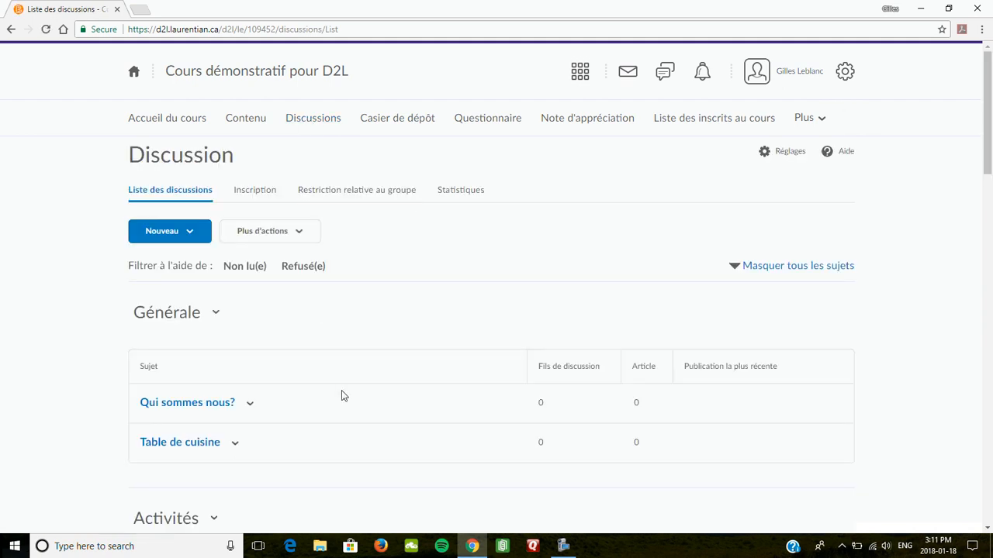
Review the Activités topics and their release conditions, then return to Accueil du cours
scroll(349, 398, down, 1)
scroll(360, 403, down, 3)
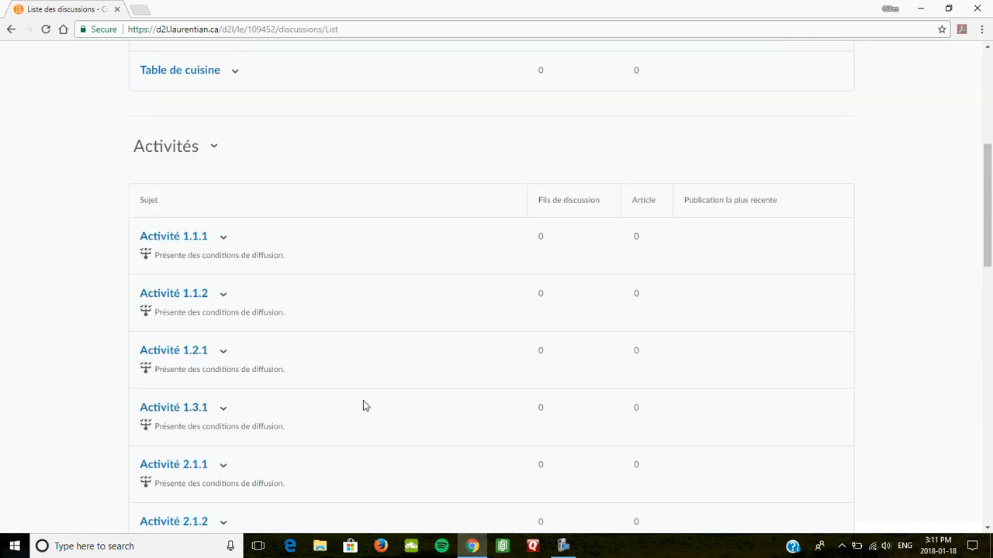
scroll(363, 405, down, 2)
scroll(366, 403, up, 2)
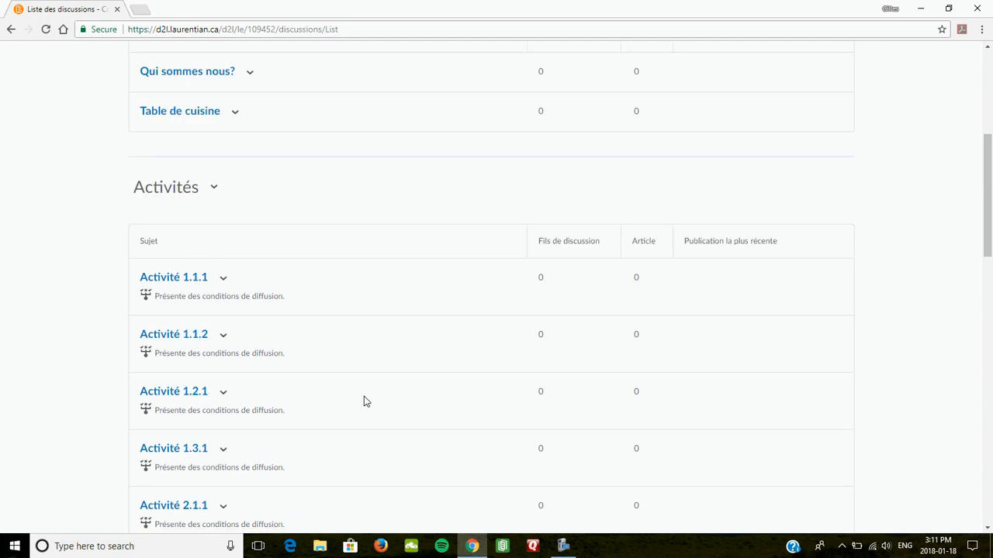
scroll(360, 388, up, 1)
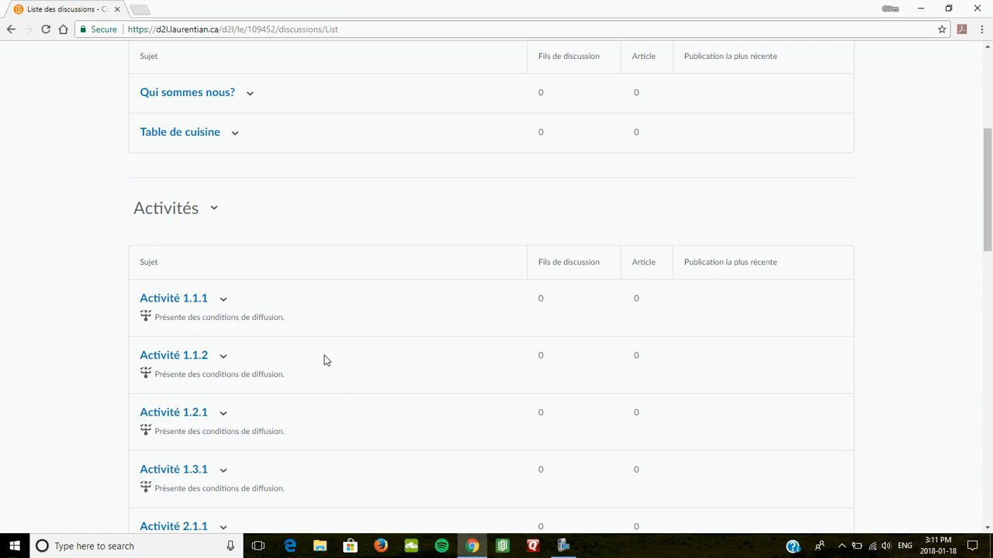
scroll(355, 339, up, 4)
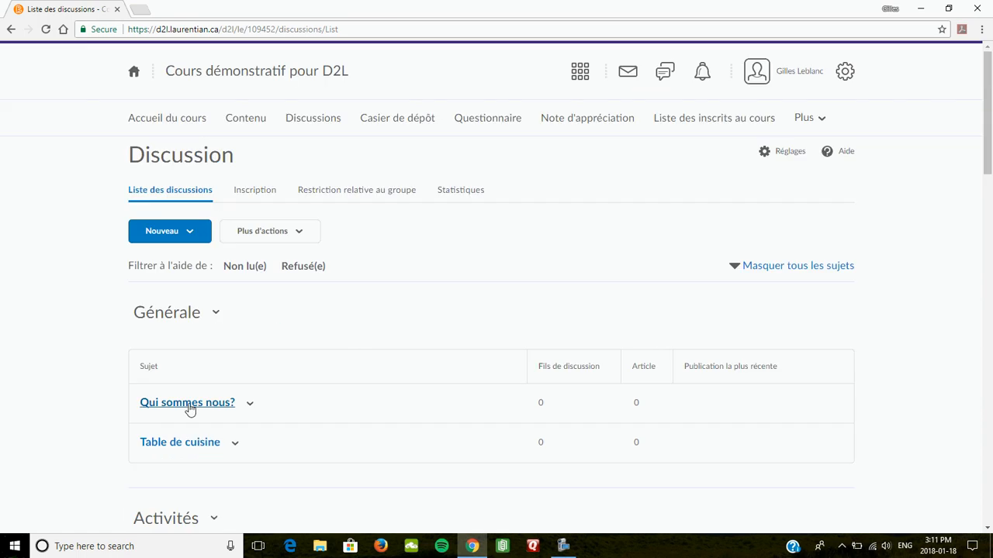
scroll(356, 401, down, 2)
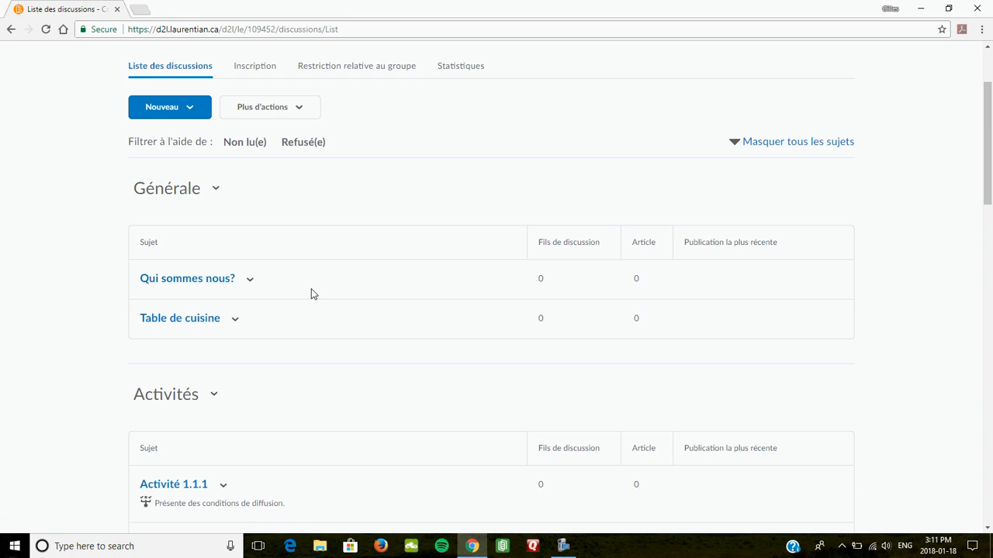
scroll(311, 288, down, 1)
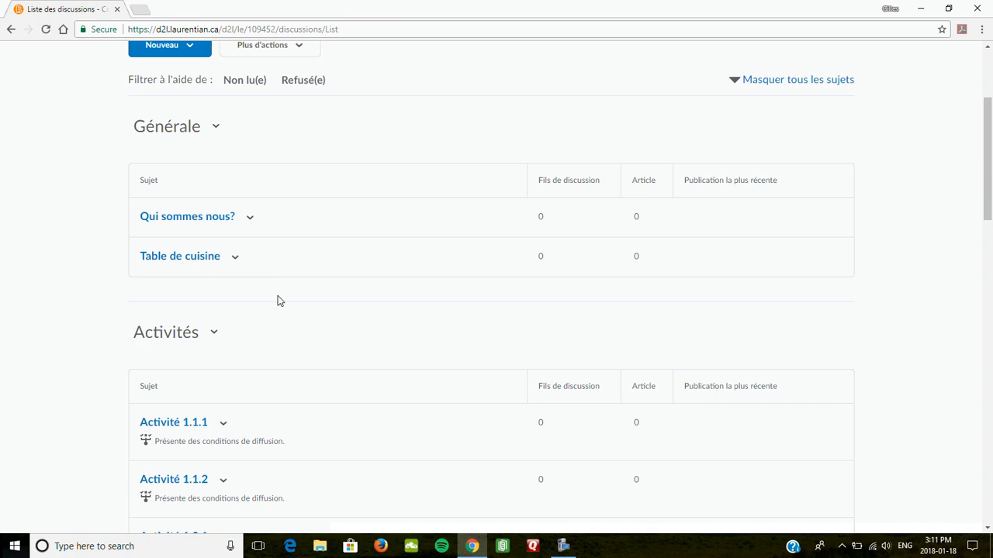
scroll(233, 334, down, 3)
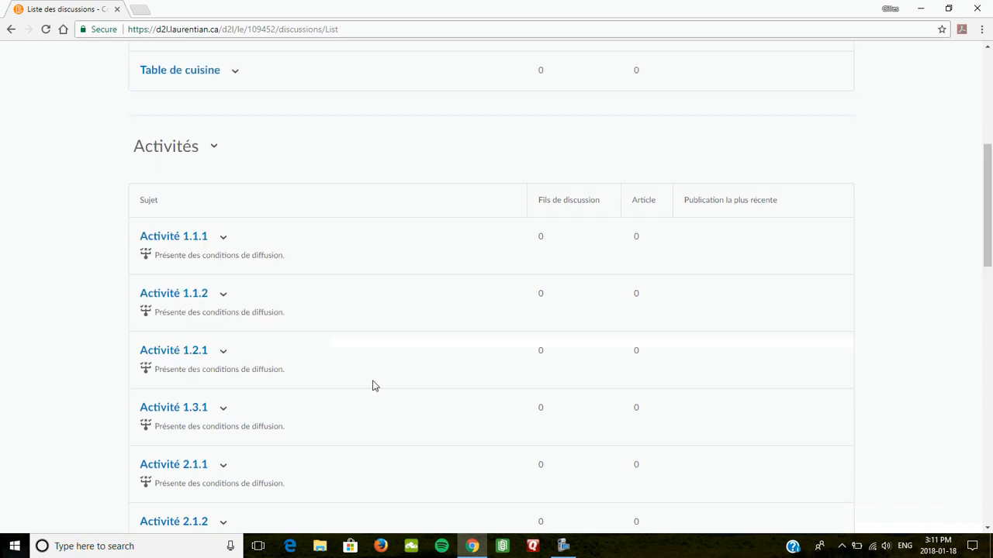
scroll(365, 373, up, 2)
scroll(355, 356, up, 1)
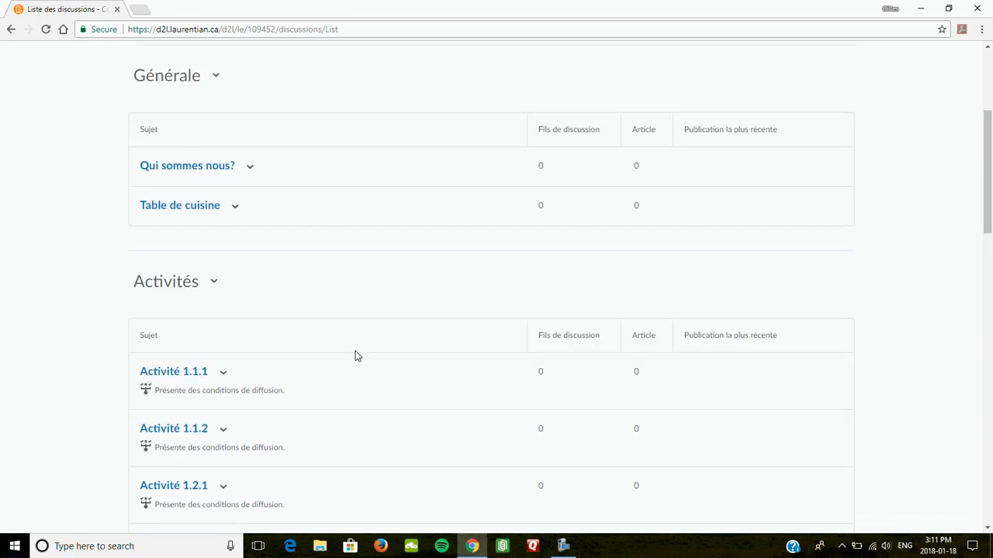
scroll(349, 349, down, 2)
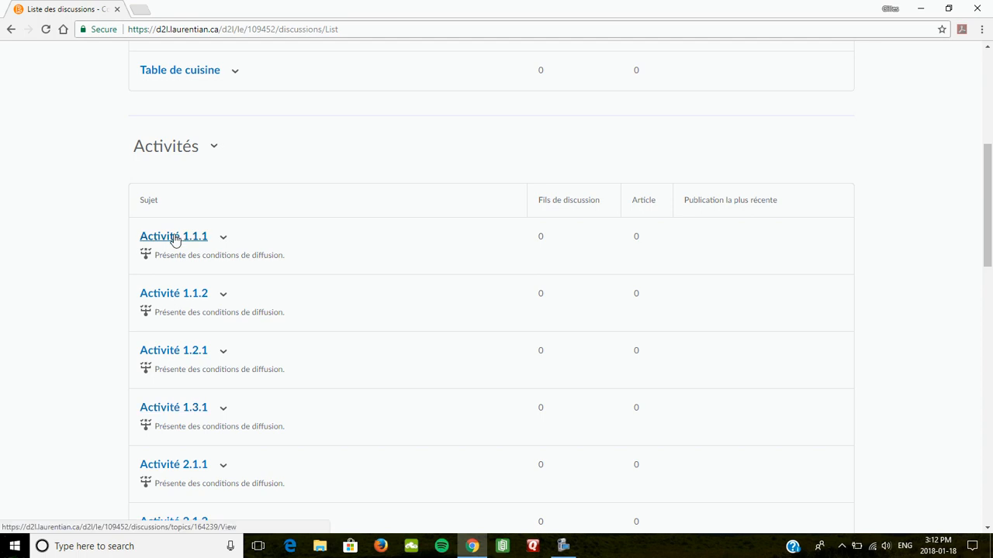
scroll(323, 303, up, 2)
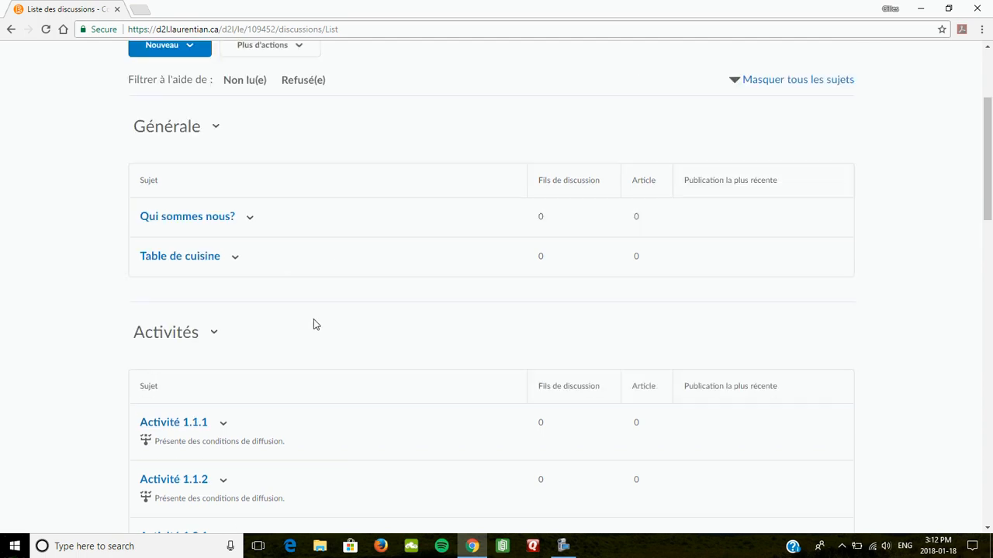
scroll(314, 324, up, 2)
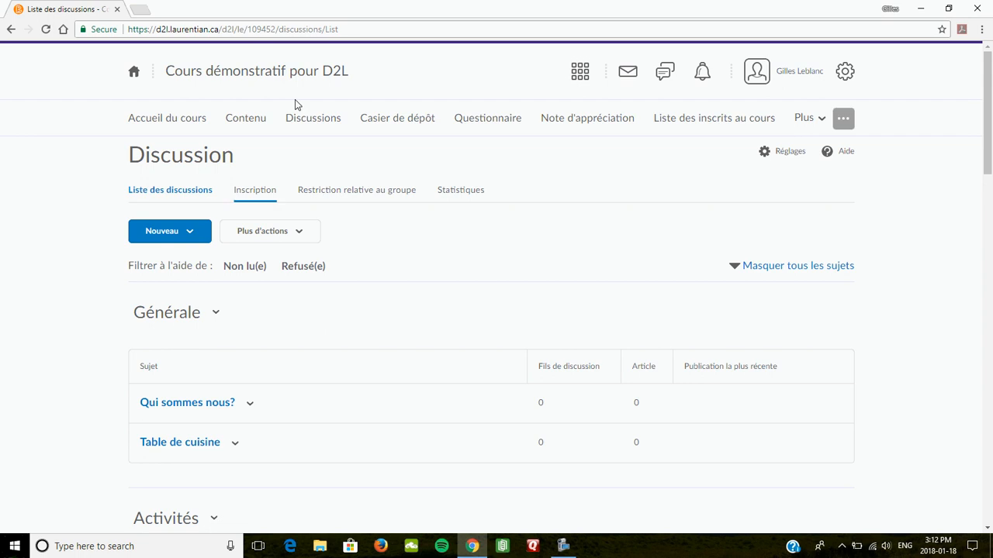
click(178, 121)
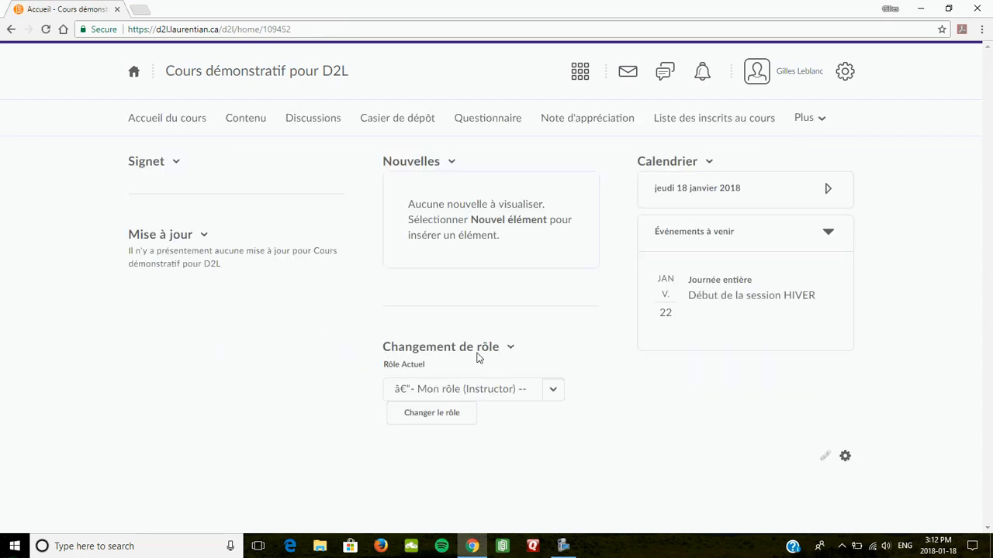
Switch the course view from Instructor to the Student role and open Discussions
click(493, 390)
click(446, 422)
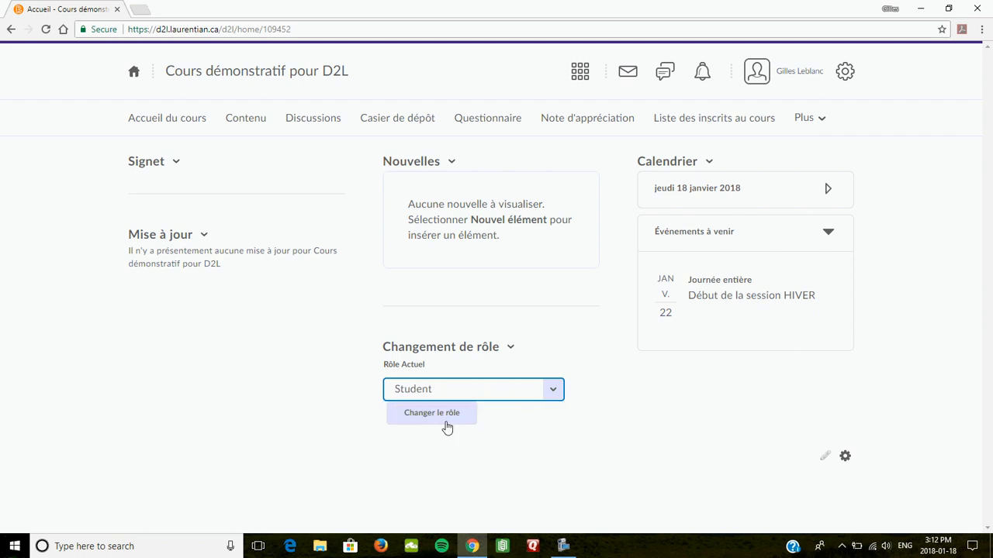
click(438, 419)
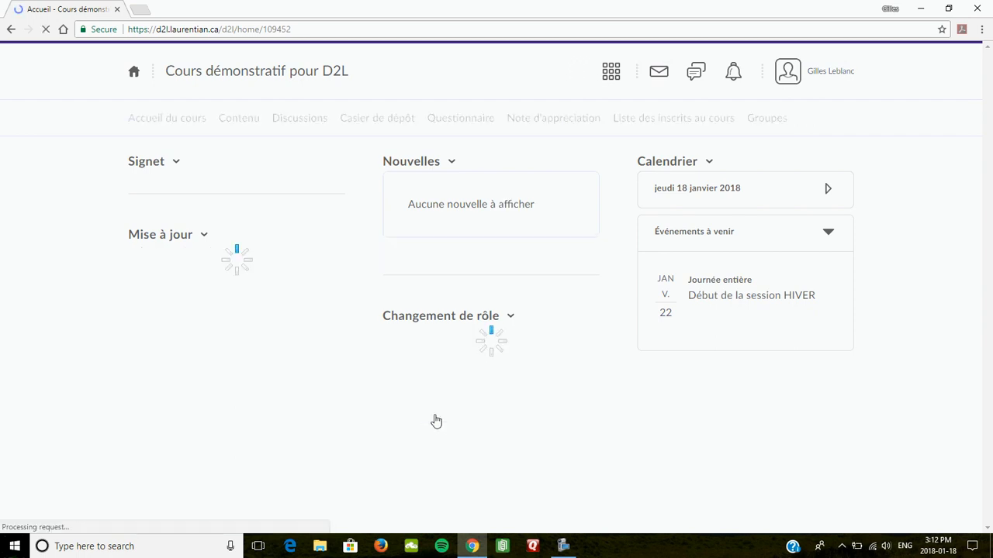
click(302, 122)
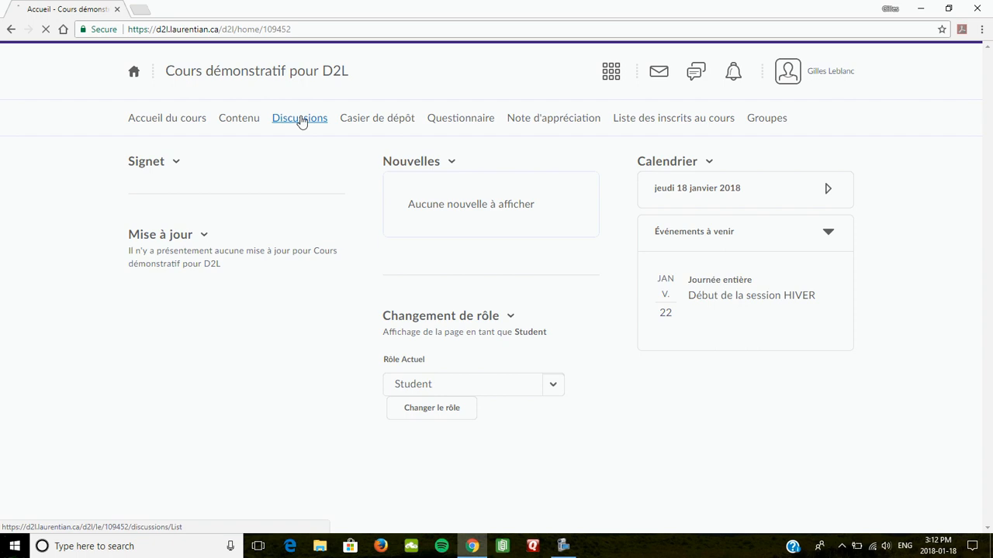
Confirm only Activité 1.1.1 and 1.1.2 appear to students, then open Activité 1.1.2
scroll(292, 390, down, 2)
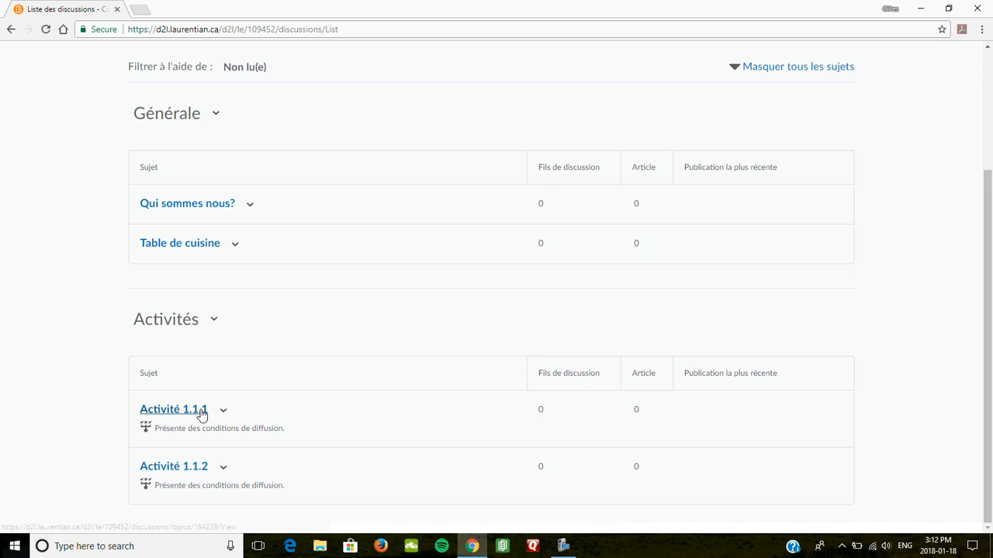
scroll(258, 393, up, 1)
scroll(260, 393, down, 1)
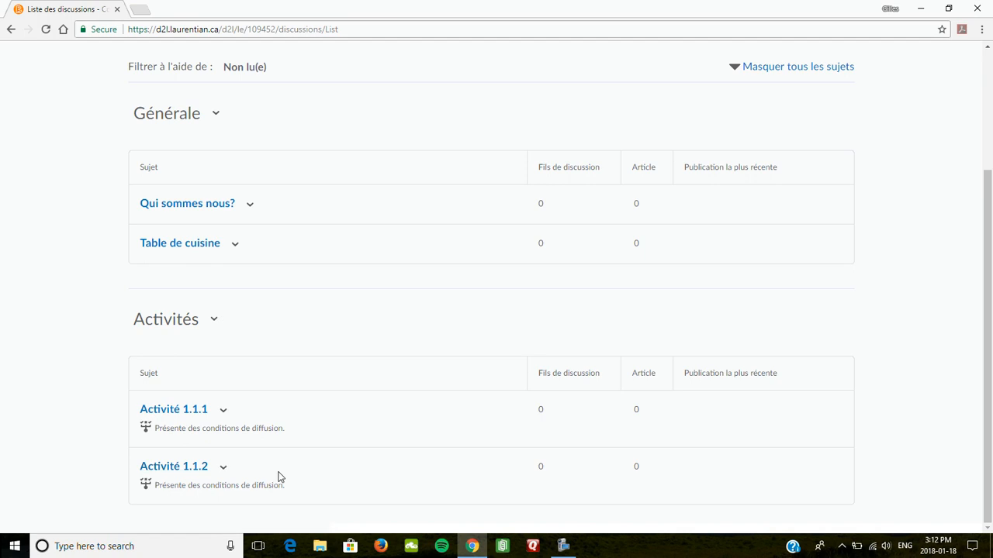
click(184, 470)
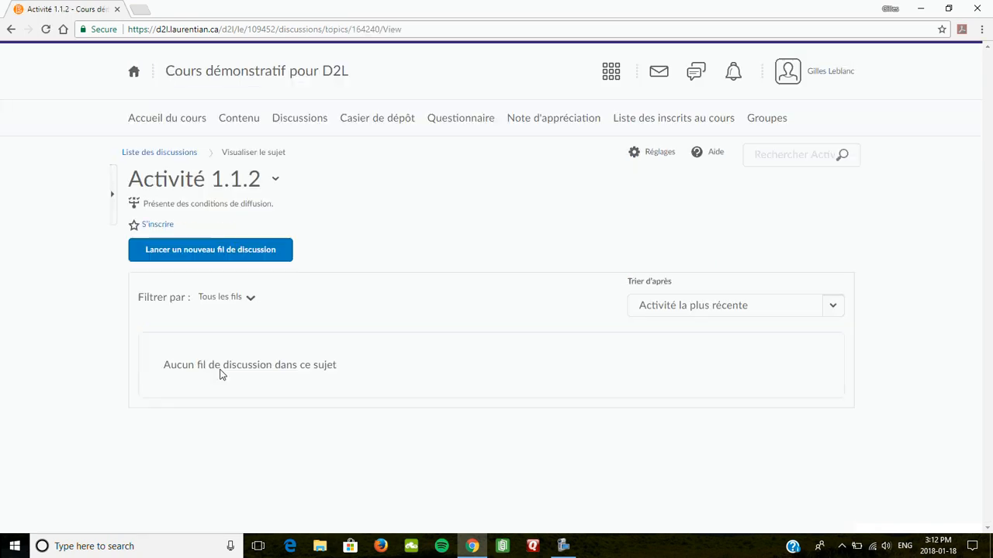
Post a new Activité 1.1.2 thread with the student's name as subject and message 'Blah | Blahh'
click(196, 257)
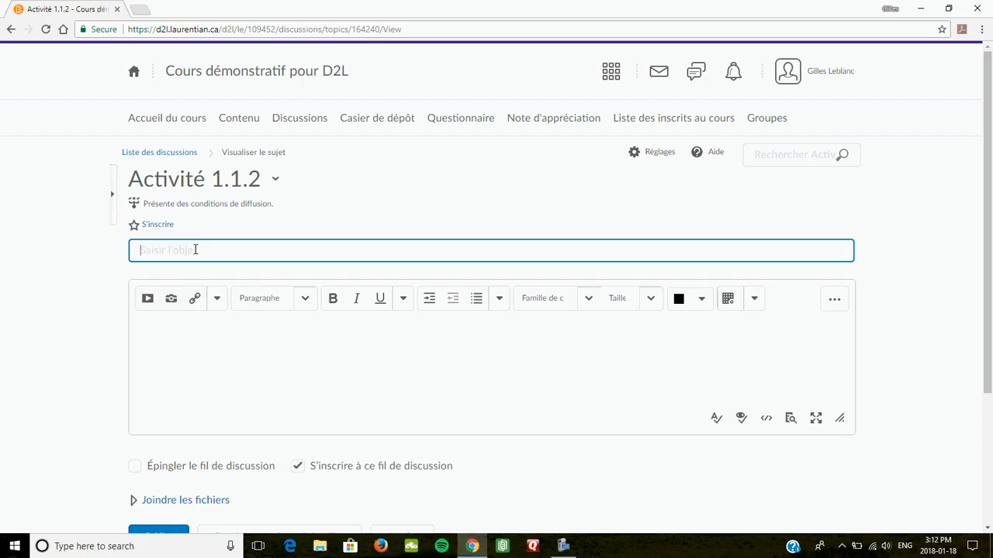
click(230, 333)
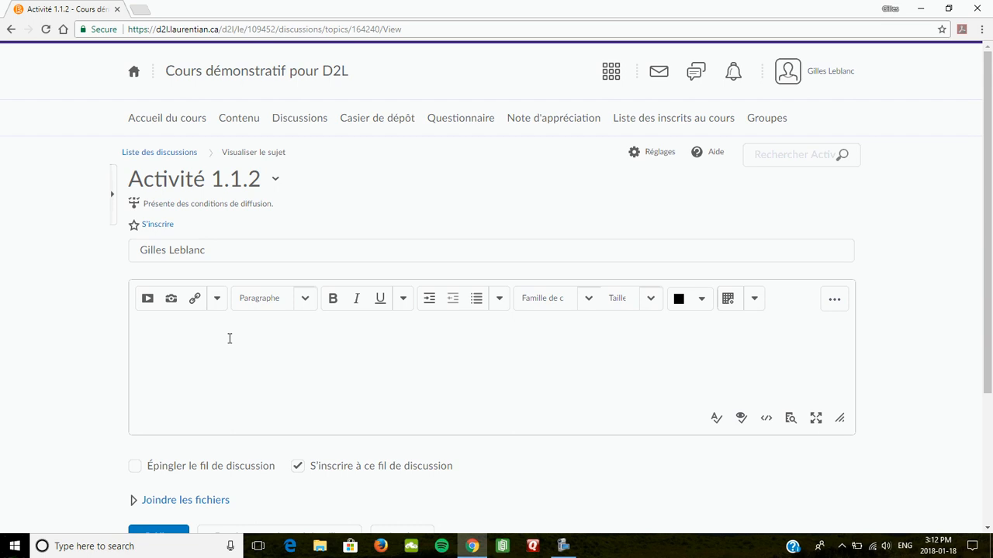
text(Blah | Blahh)
scroll(230, 330, down, 3)
click(157, 350)
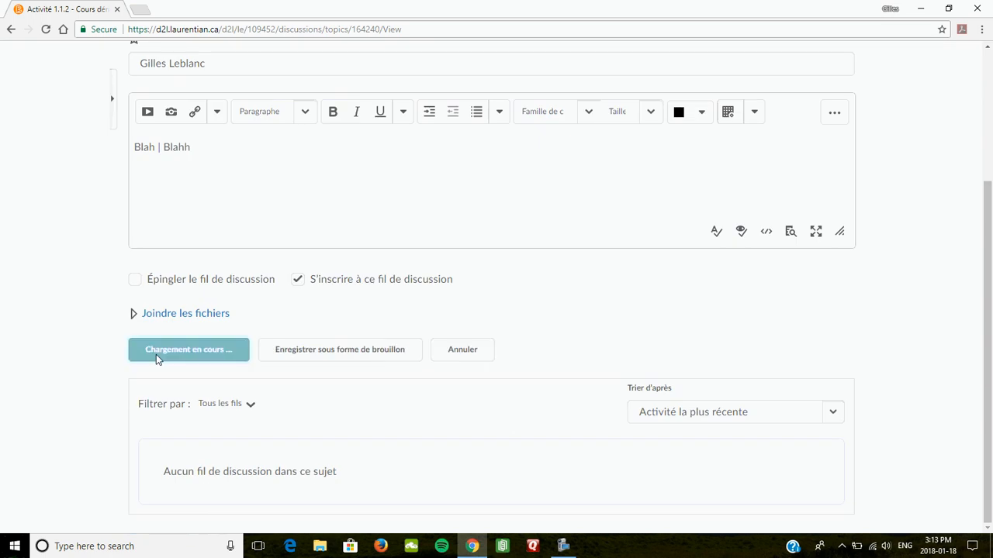
scroll(302, 395, up, 3)
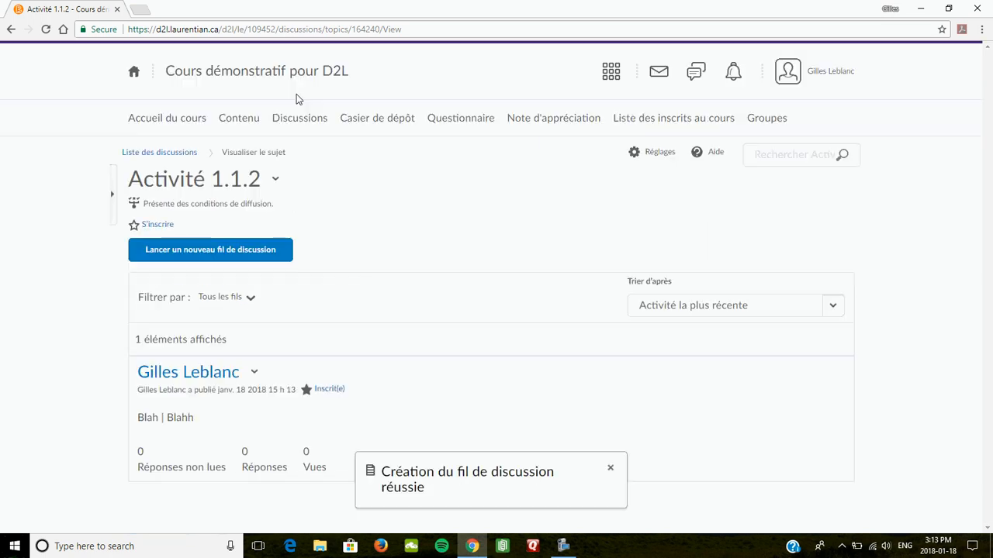
Check the discussion list to confirm Activité 1.2.1 is now visible to the student
click(291, 122)
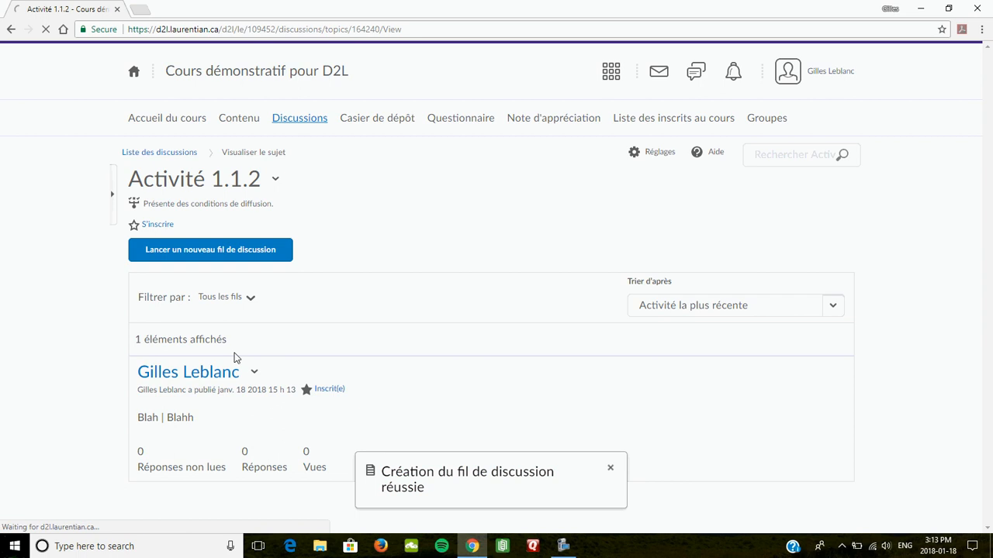
scroll(180, 468, down, 3)
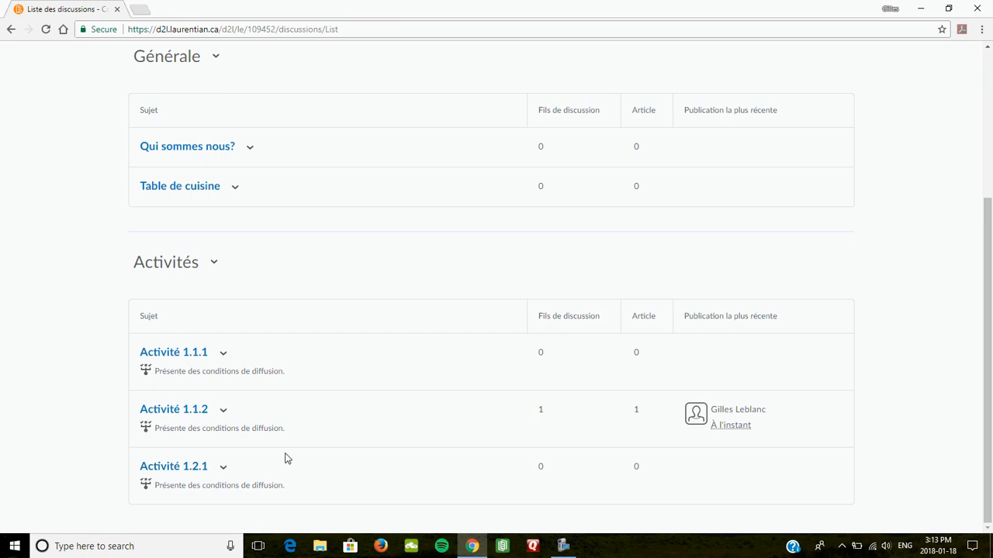
scroll(285, 459, up, 3)
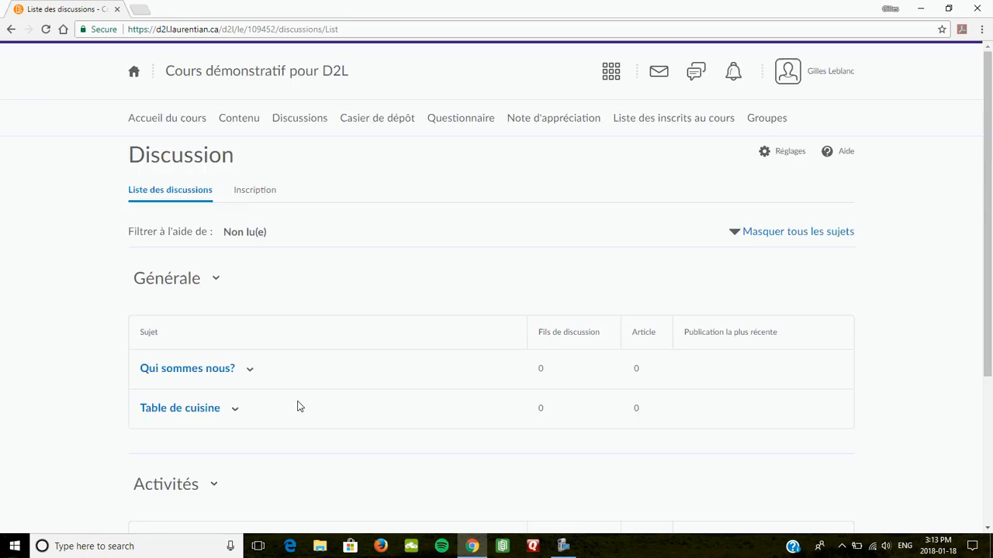
Switch the course home page back to the Instructor role and open Discussions
click(157, 117)
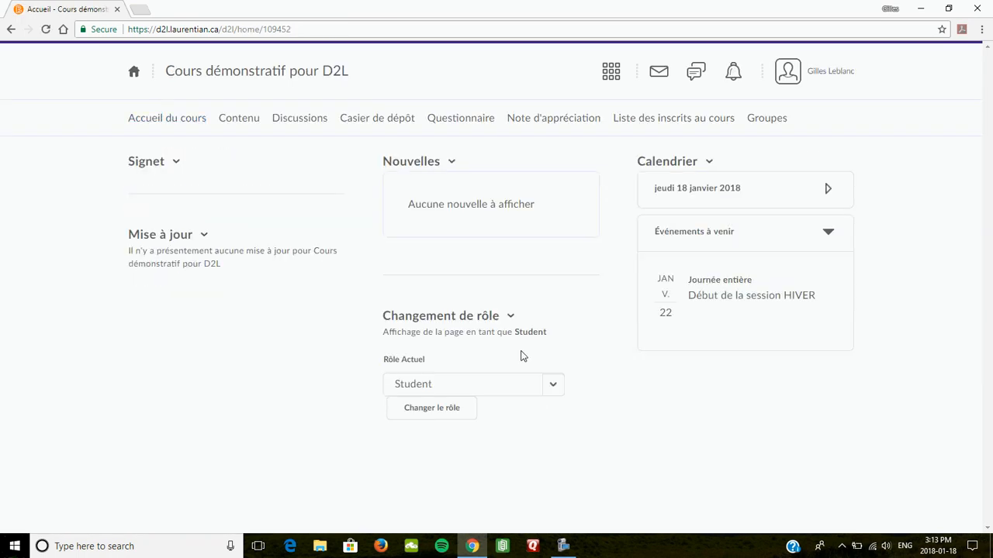
click(553, 385)
click(503, 406)
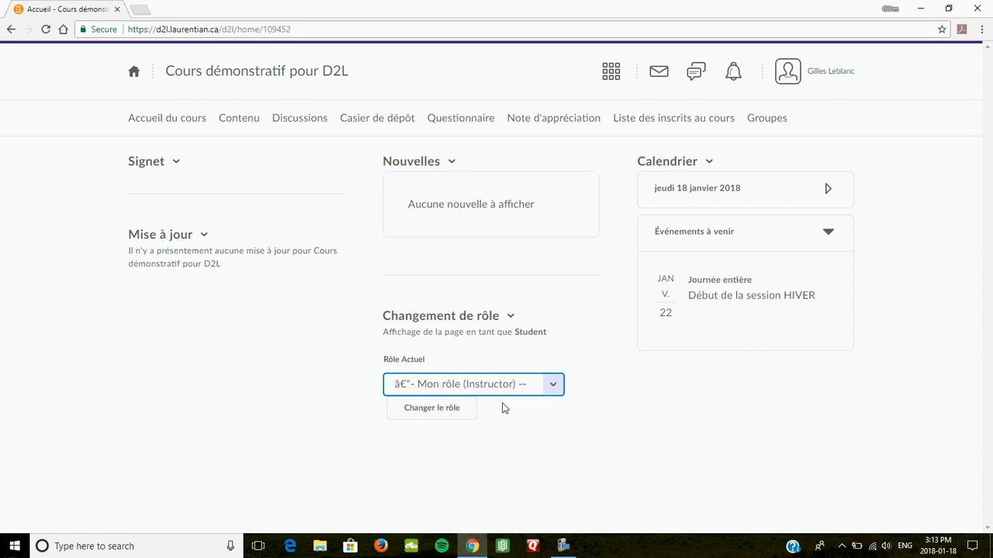
click(430, 408)
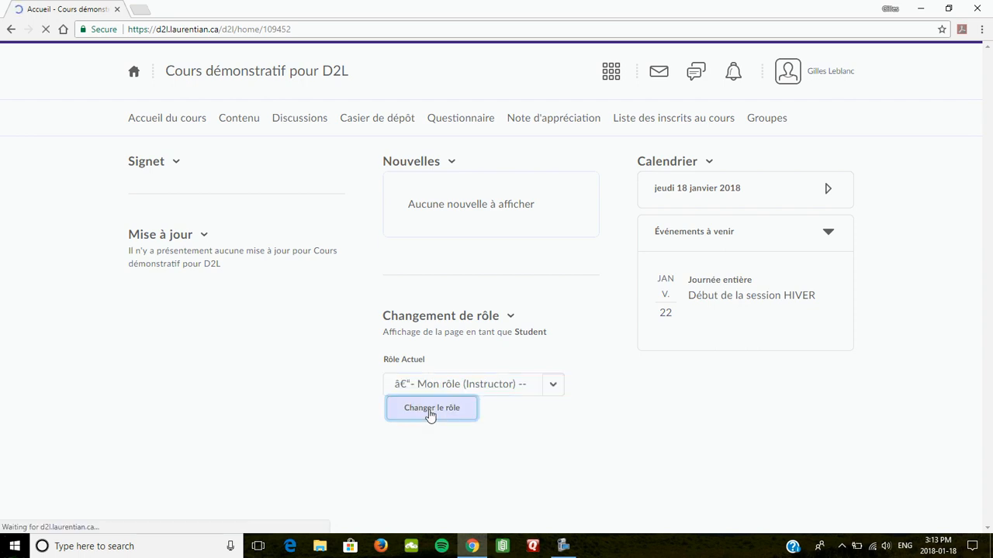
click(310, 122)
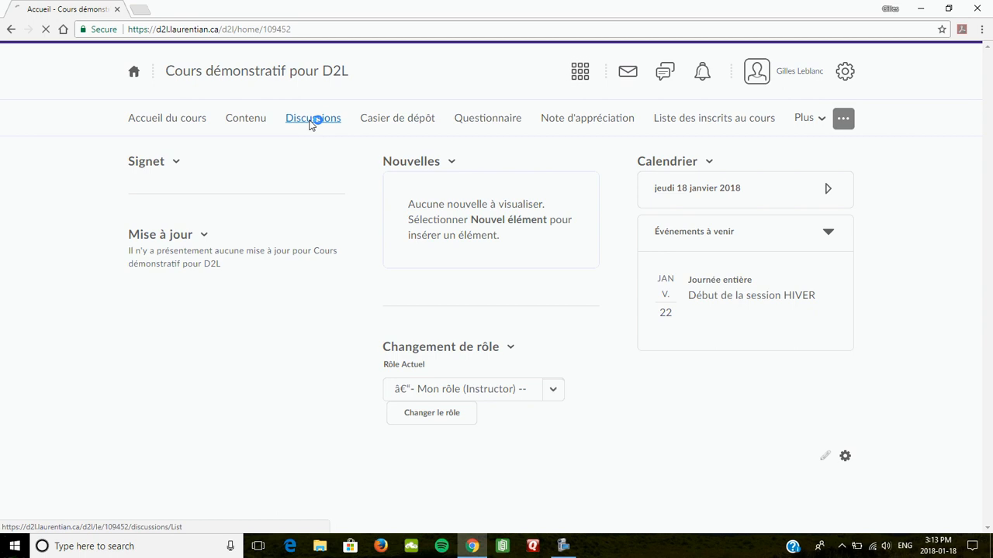
Open the Activité 1.1.1 topic as instructor and bring up its actions menu
scroll(264, 353, down, 3)
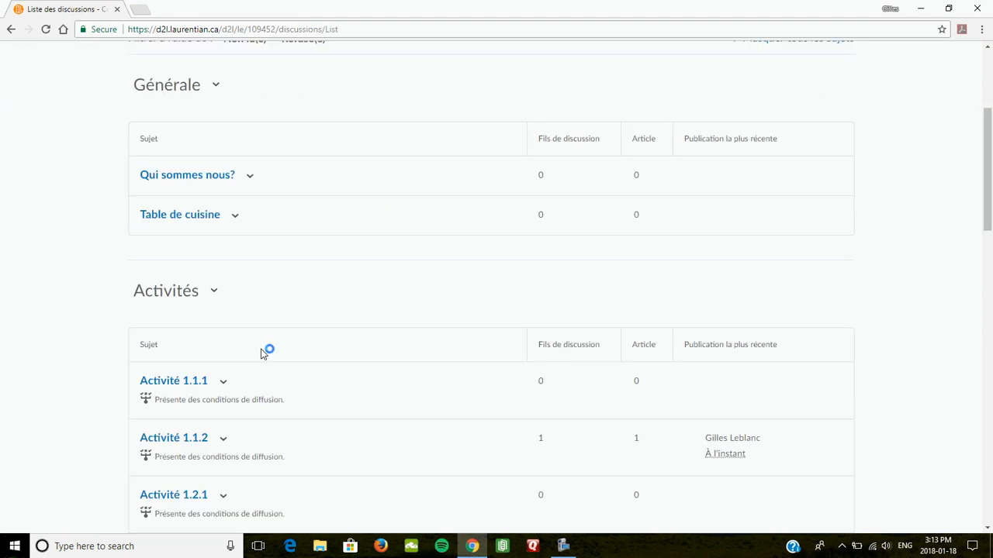
scroll(183, 386, down, 3)
scroll(182, 386, down, 6)
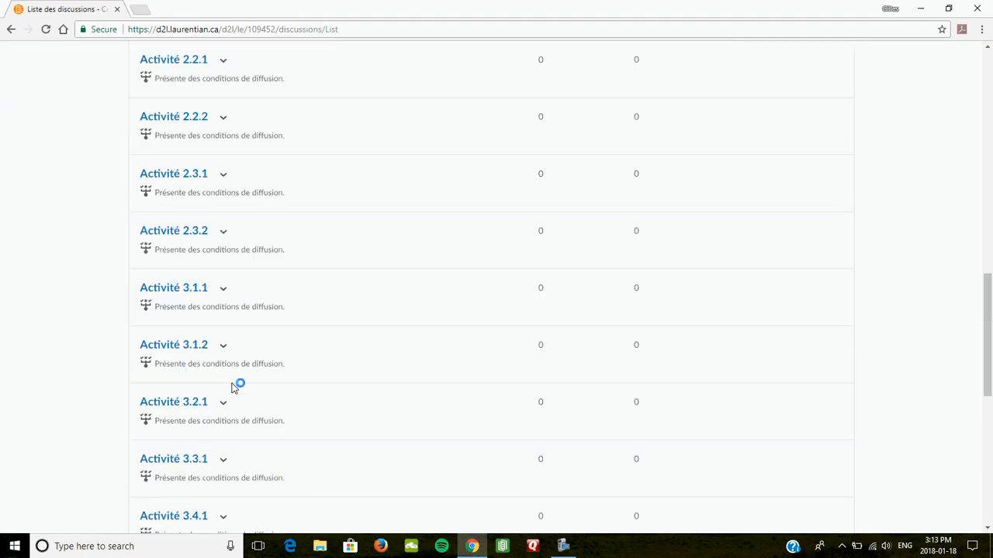
scroll(215, 425, up, 1)
scroll(215, 425, up, 10)
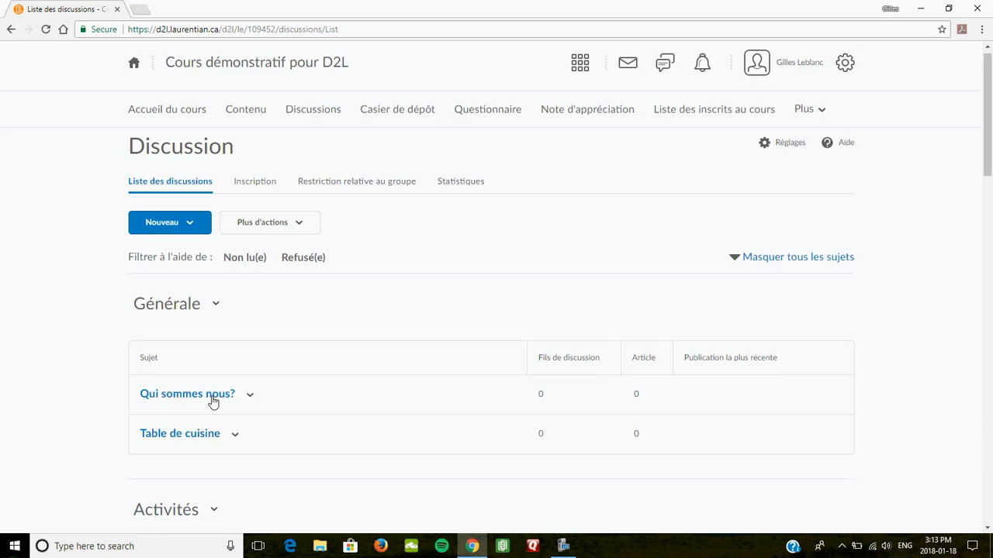
scroll(186, 295, down, 4)
click(171, 302)
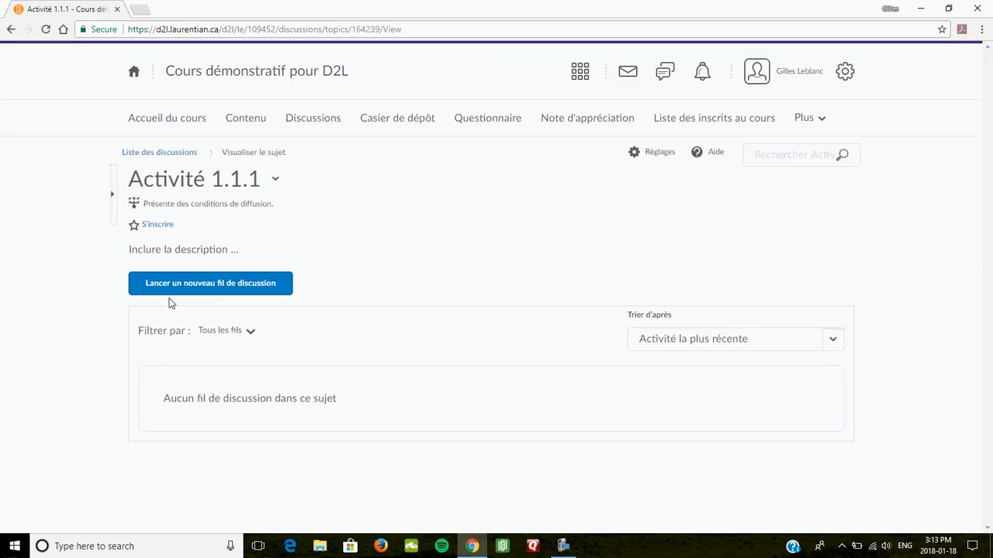
click(276, 180)
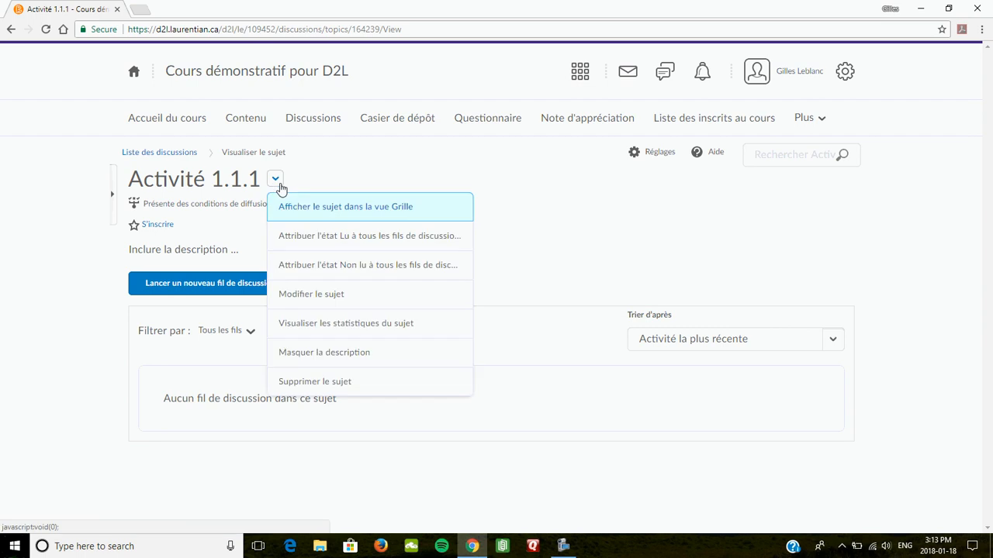
Edit Activité 1.1.1 and view its Restriction tab with the Qui sommes nous? post condition
click(310, 295)
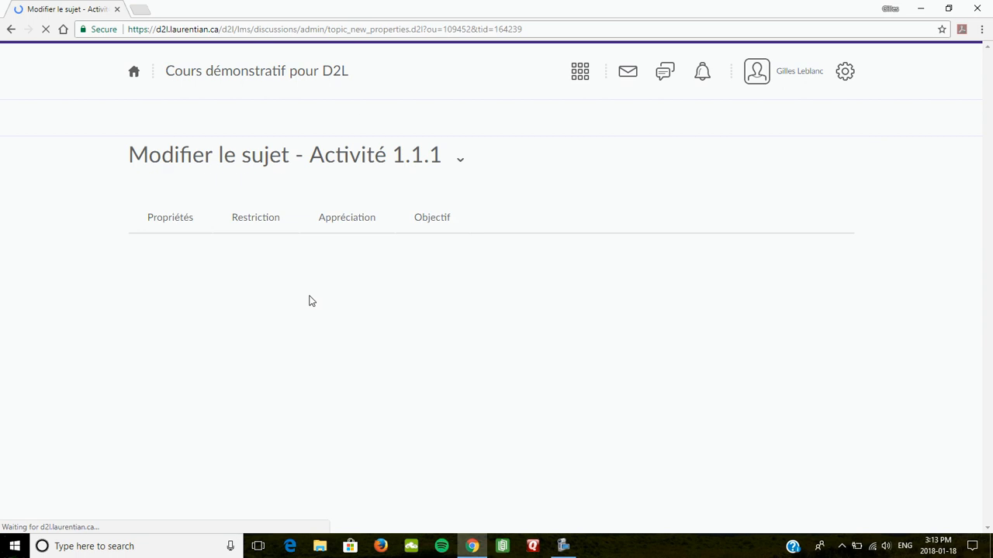
click(248, 345)
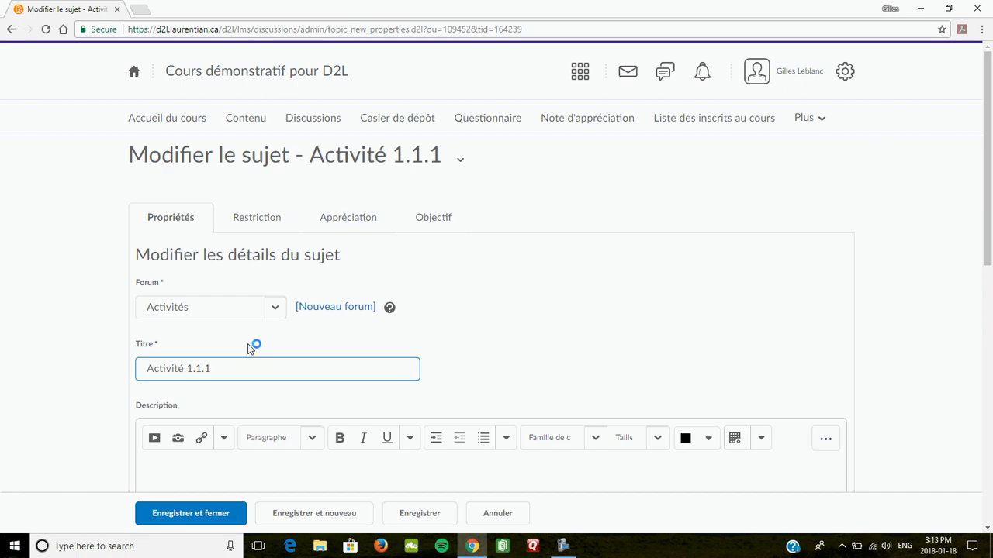
click(255, 220)
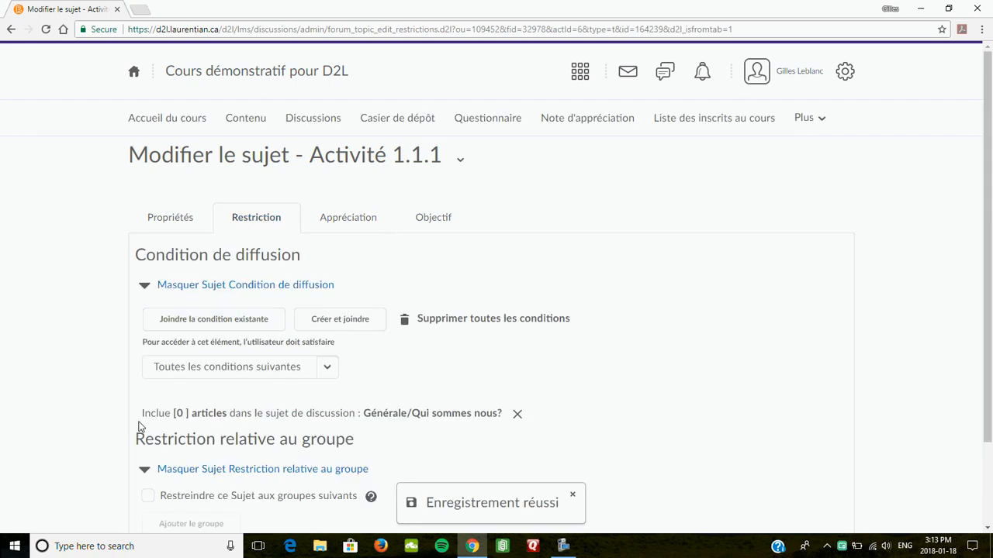
Highlight the required post count in the Générale/Qui sommes nous? release condition
drag(142, 413, 281, 418)
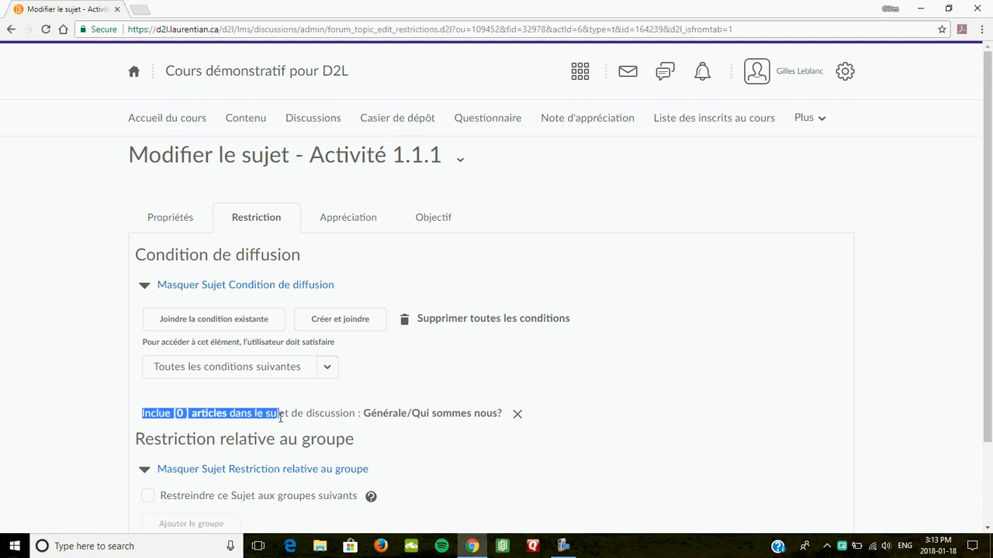
click(179, 413)
drag(189, 414, 176, 415)
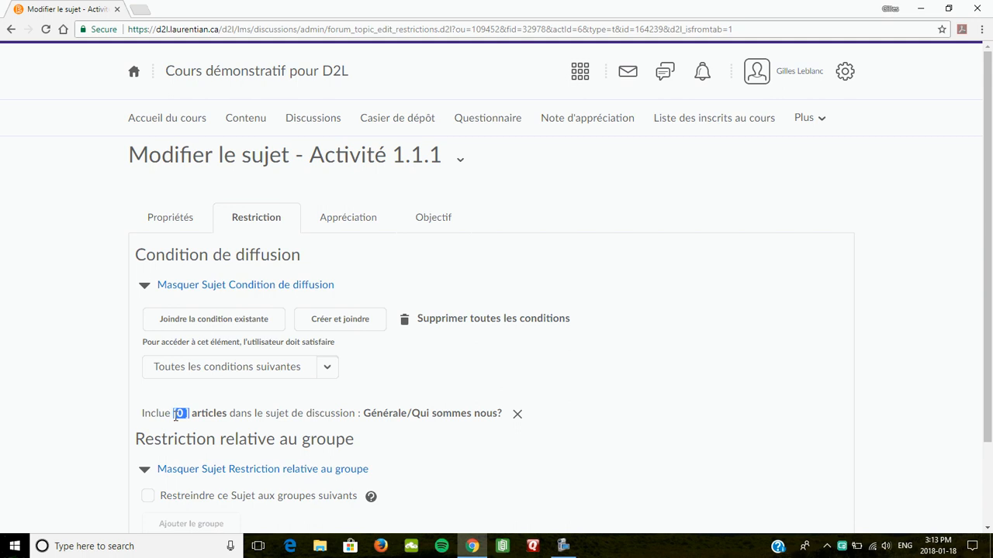
click(180, 411)
drag(187, 414, 171, 414)
Remove that release condition and save Activité 1.1.1 with Enregistrer et fermer
click(519, 418)
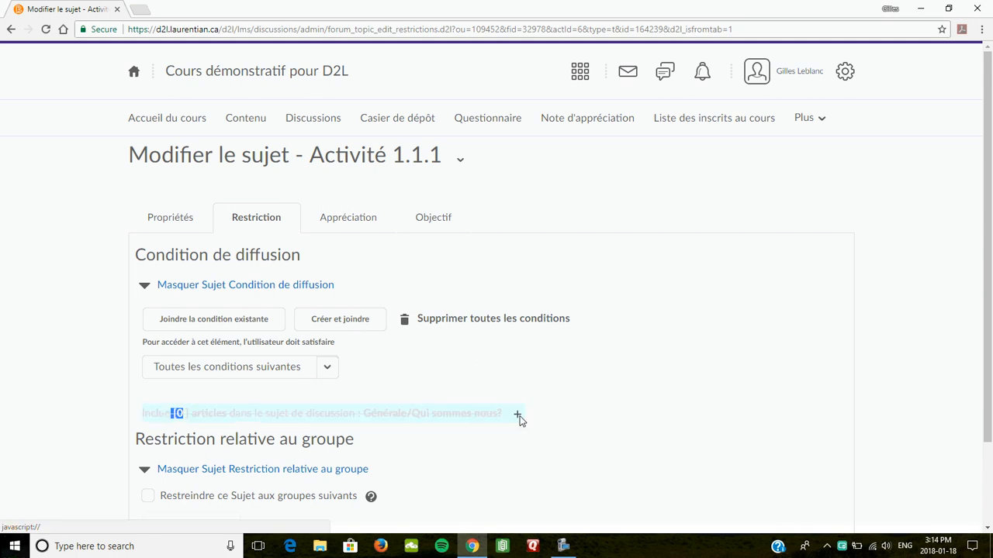
scroll(473, 408, down, 2)
click(176, 512)
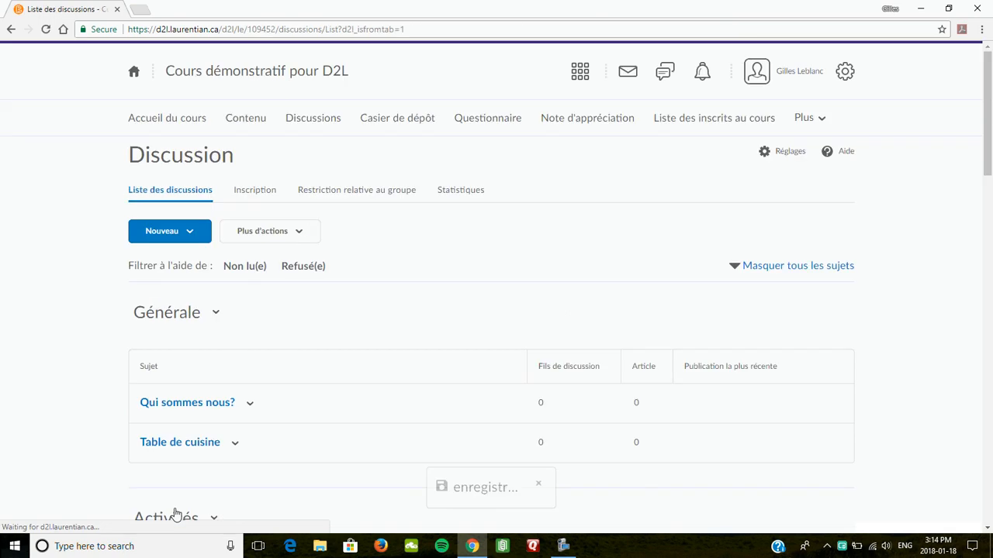
Reopen the Modifier le sujet page for Activité 1.1.1 from the Activités section
scroll(263, 318, down, 3)
scroll(264, 318, down, 1)
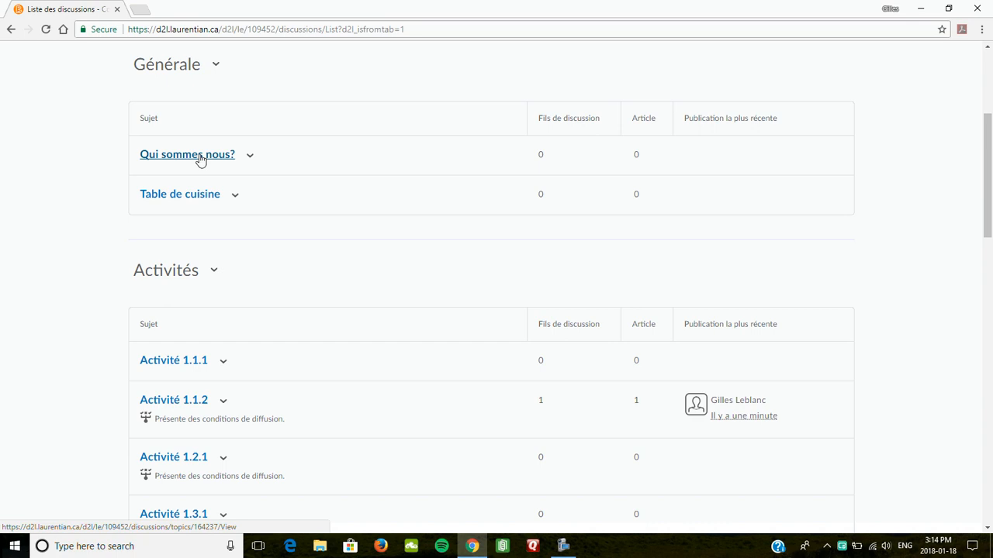
click(223, 363)
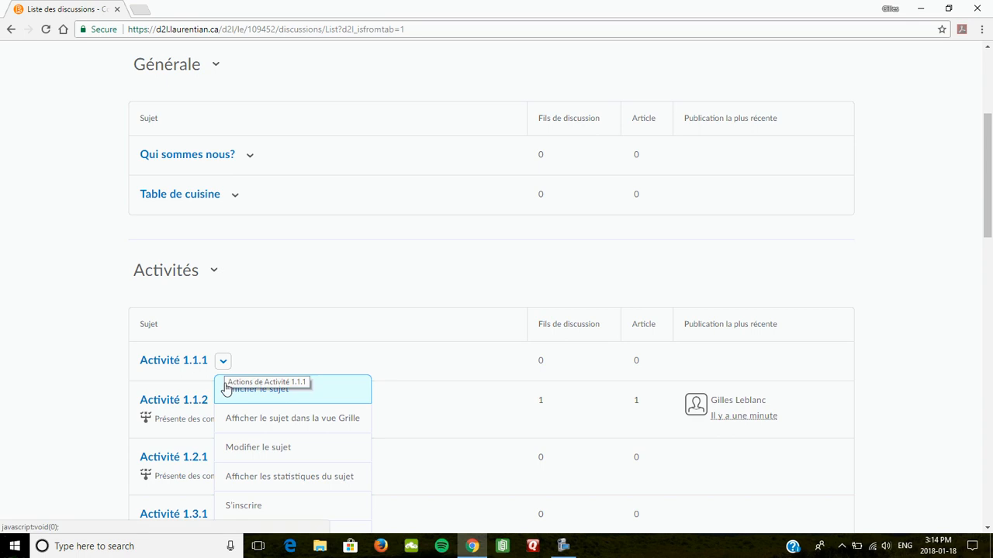
click(254, 450)
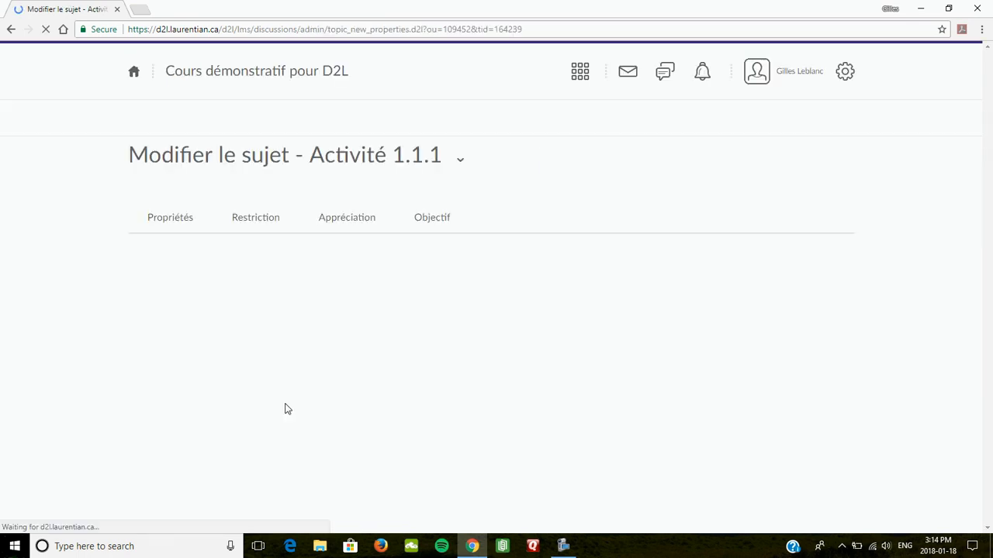
Browse Activité 1.1.1's existing release conditions and close the picker without attaching any
click(255, 218)
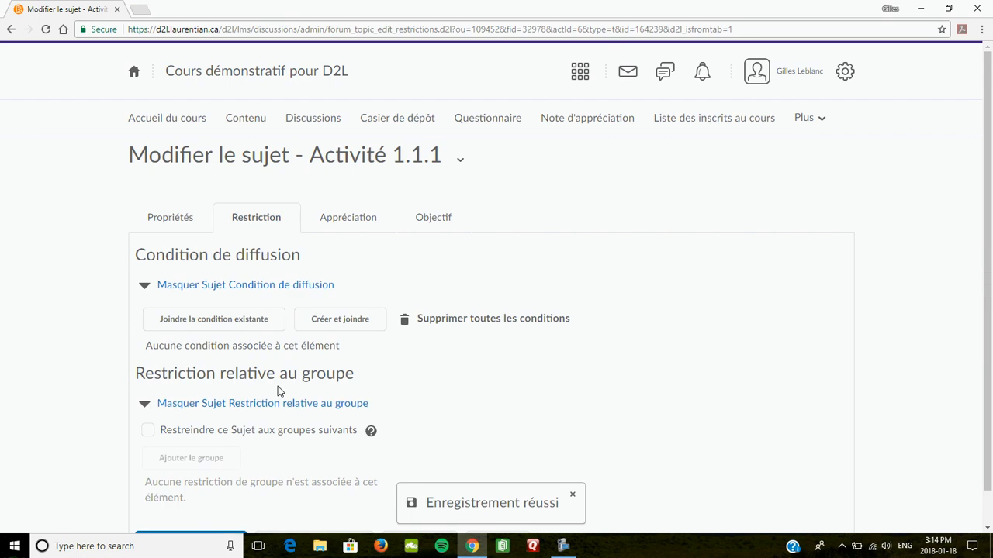
click(211, 322)
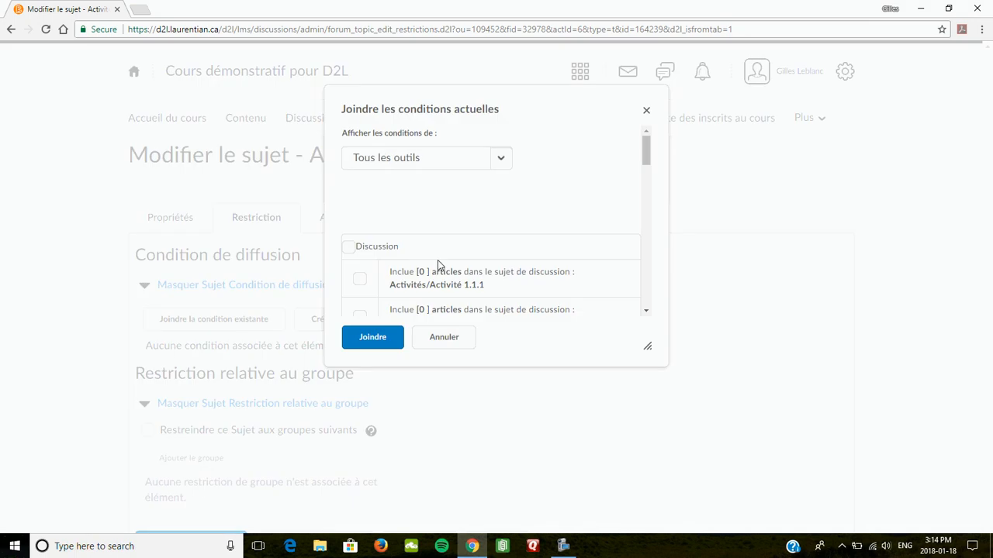
scroll(430, 277, down, 1)
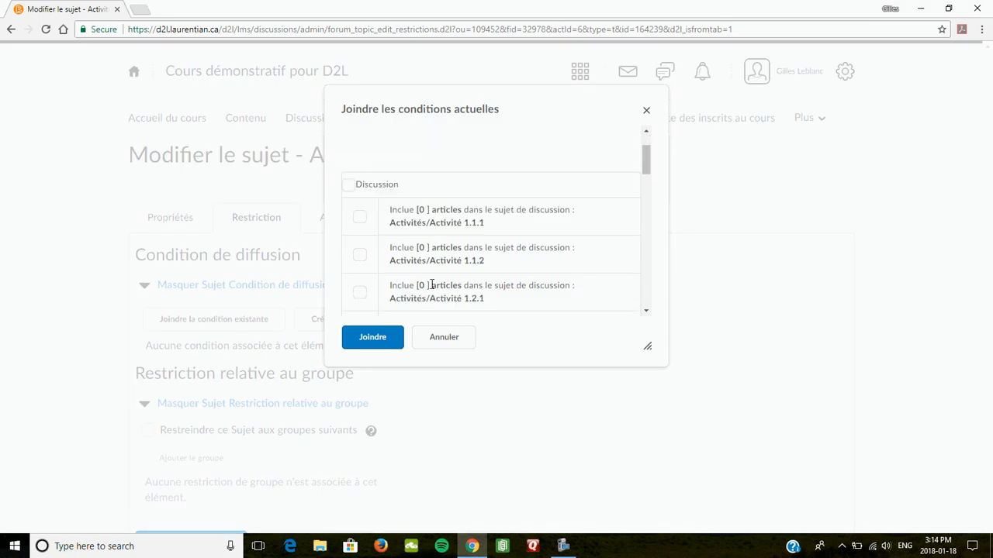
scroll(432, 284, down, 2)
scroll(432, 244, down, 2)
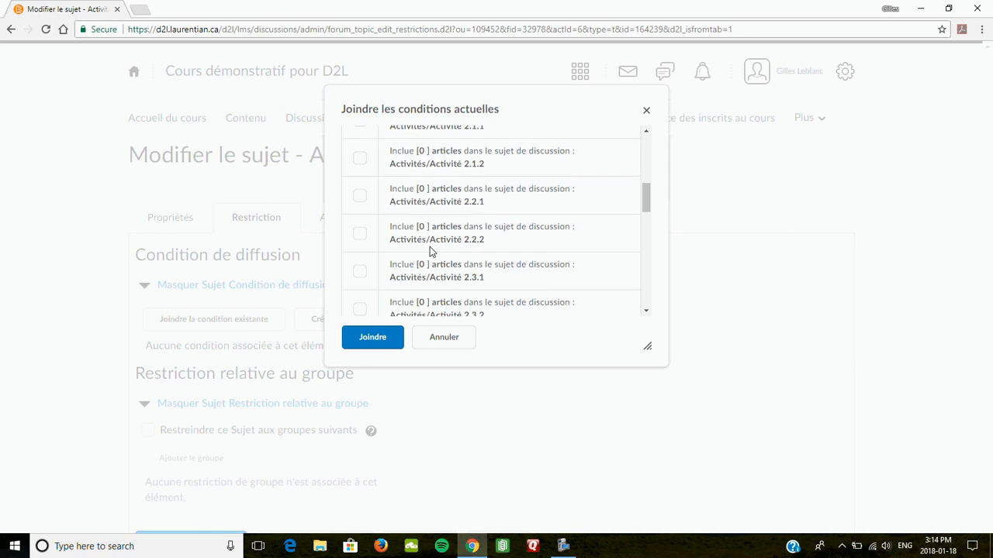
scroll(429, 253, down, 4)
scroll(429, 255, down, 4)
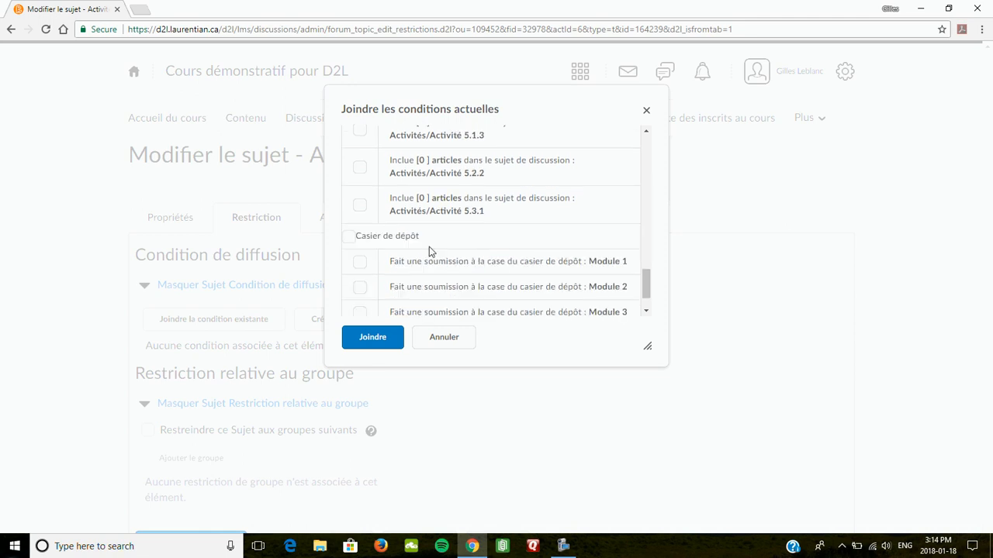
scroll(435, 241, up, 2)
scroll(438, 226, up, 3)
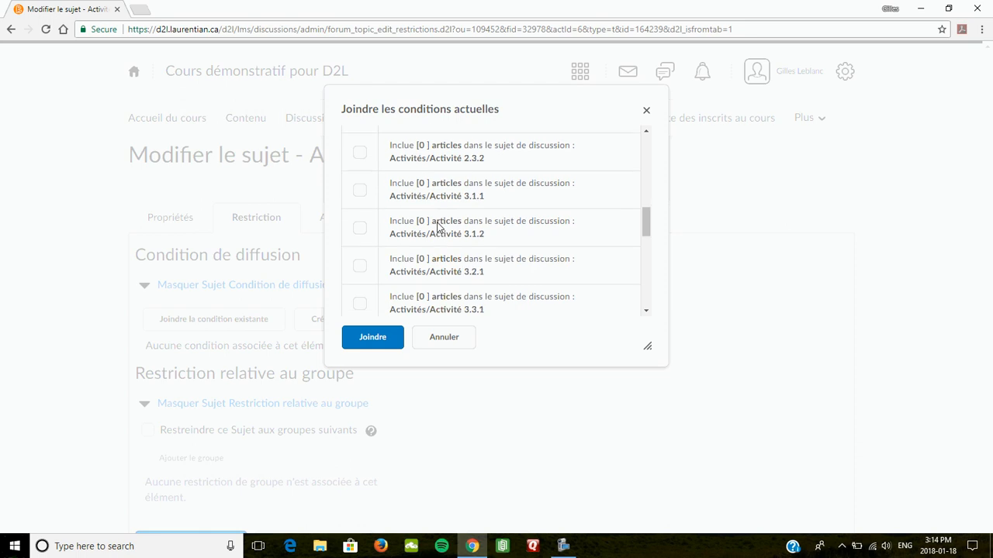
scroll(438, 226, up, 3)
scroll(424, 193, up, 2)
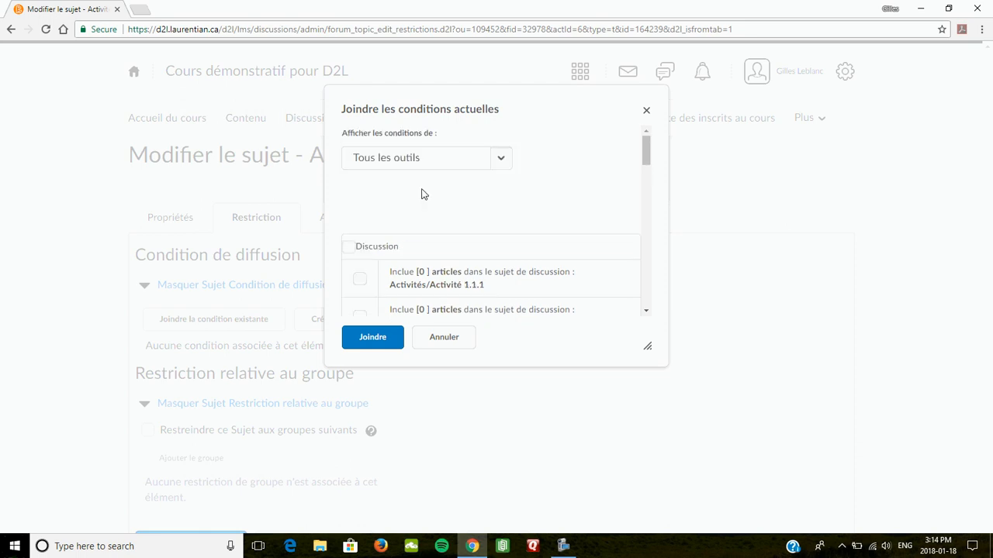
click(647, 112)
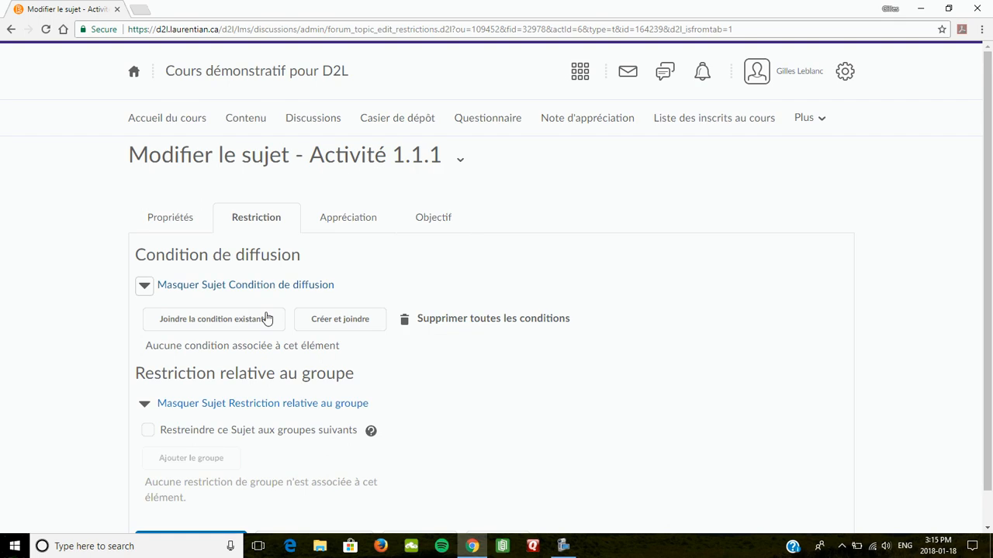
Start a new release condition on posts in the Générale/Qui sommes nous? topic
click(340, 320)
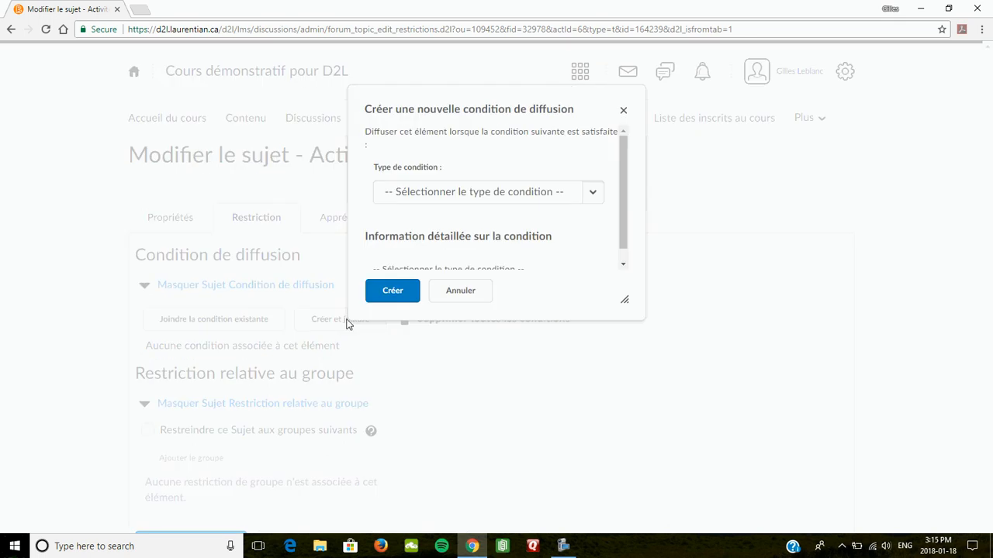
click(594, 194)
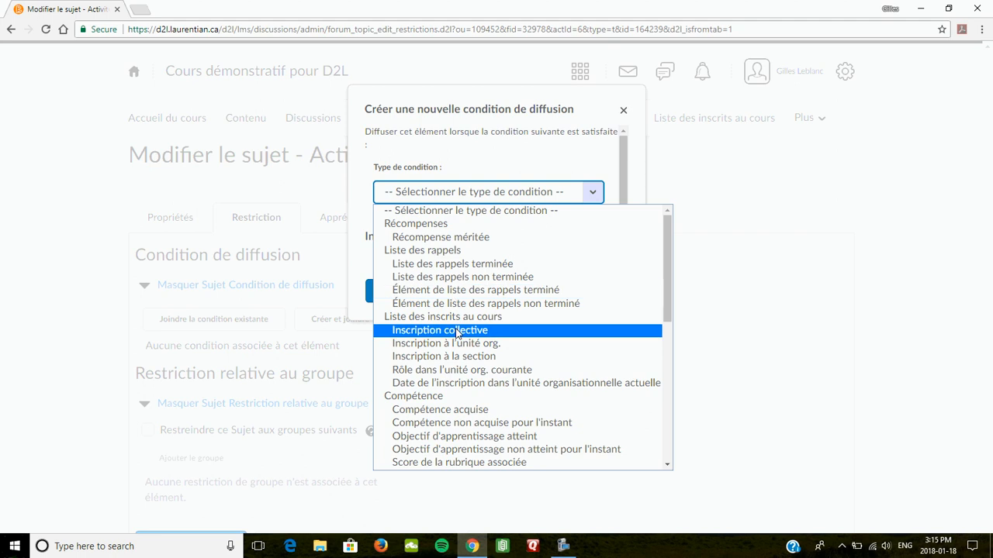
scroll(458, 333, down, 5)
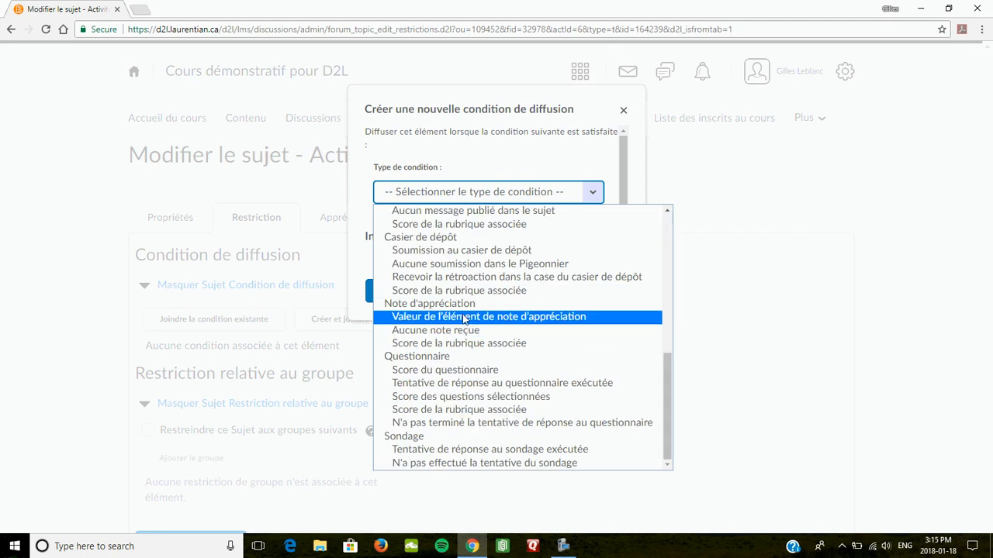
scroll(430, 312, up, 3)
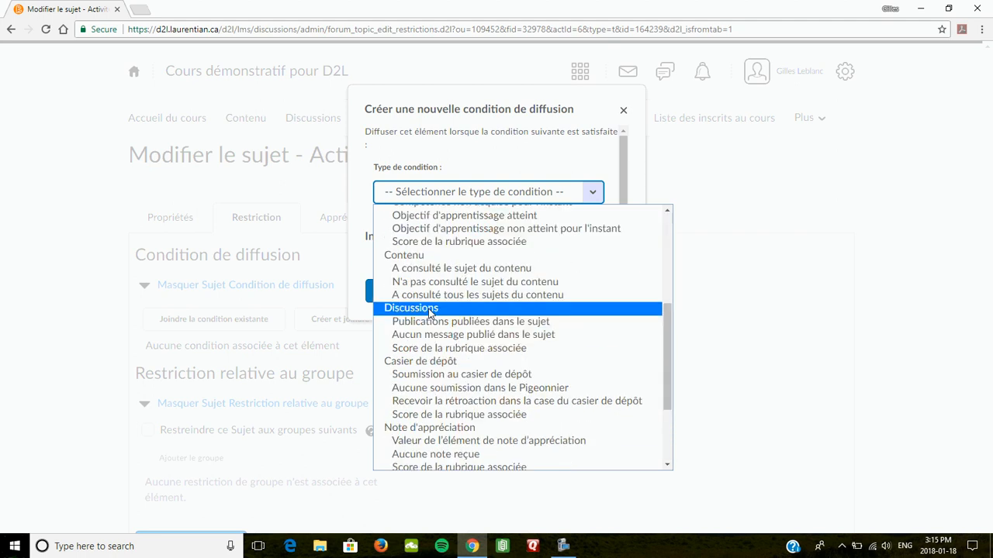
click(430, 309)
scroll(494, 227, down, 1)
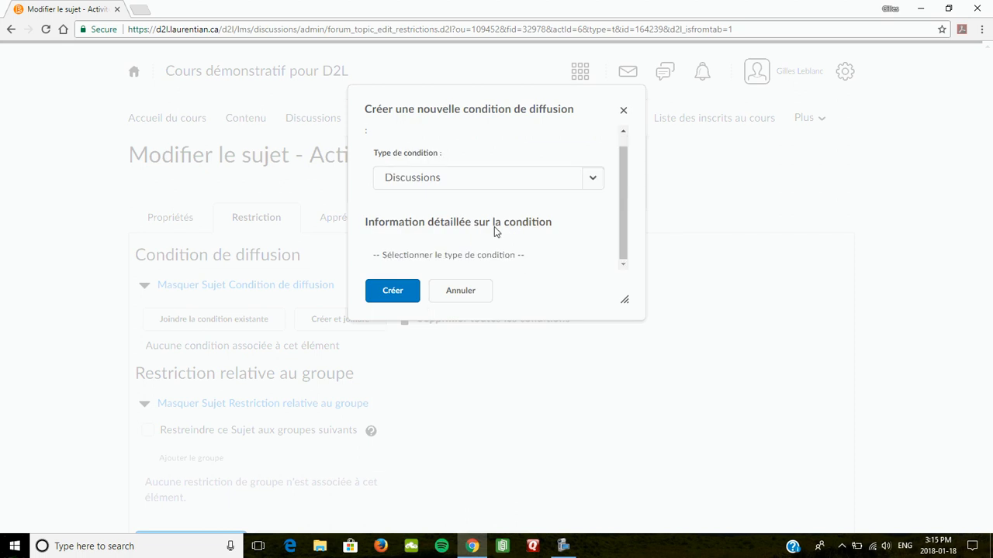
click(591, 179)
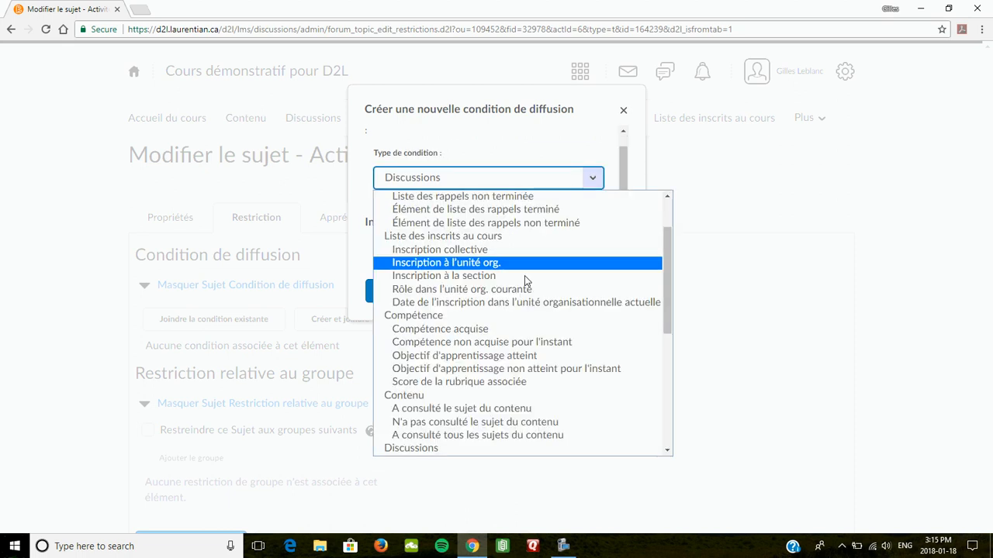
scroll(525, 280, down, 3)
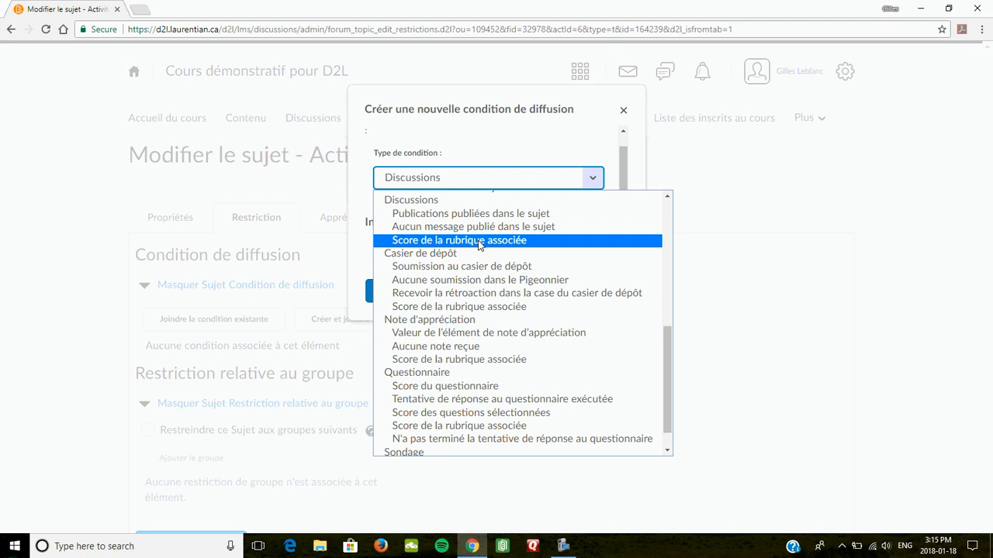
click(429, 215)
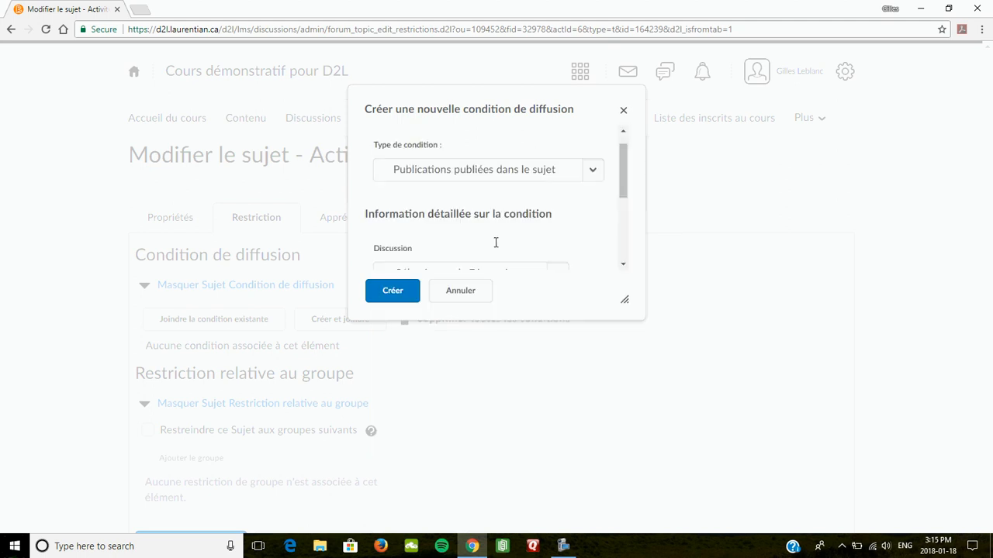
scroll(495, 243, down, 1)
click(558, 237)
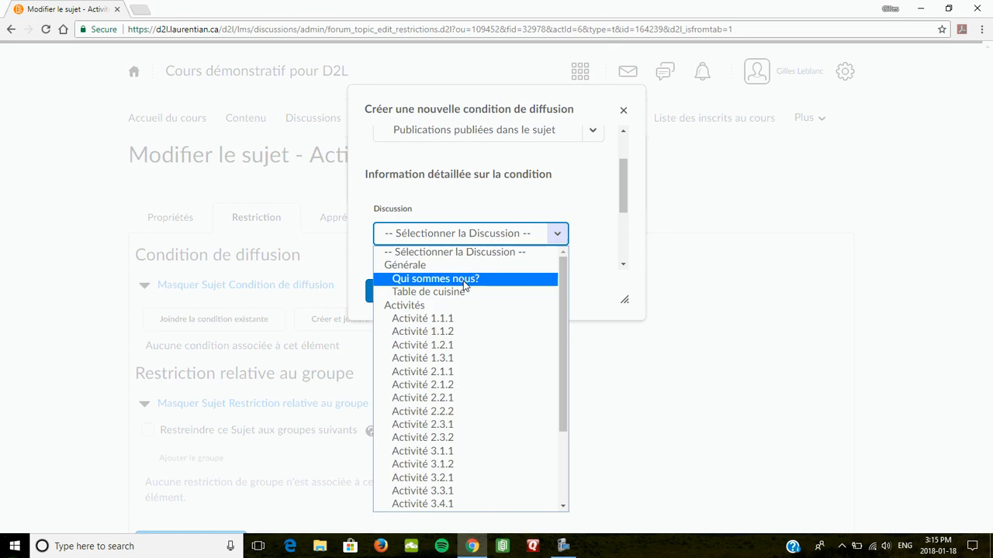
click(463, 280)
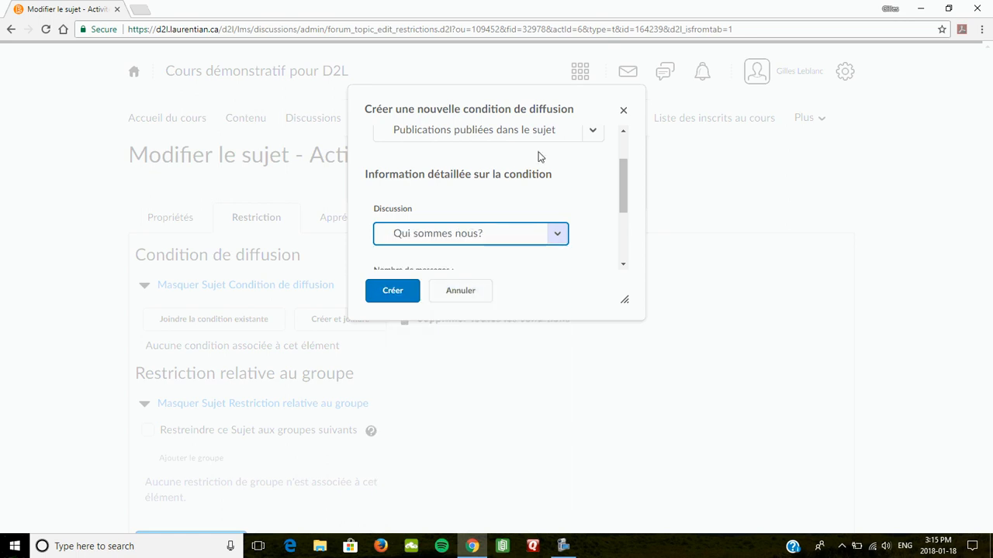
click(592, 138)
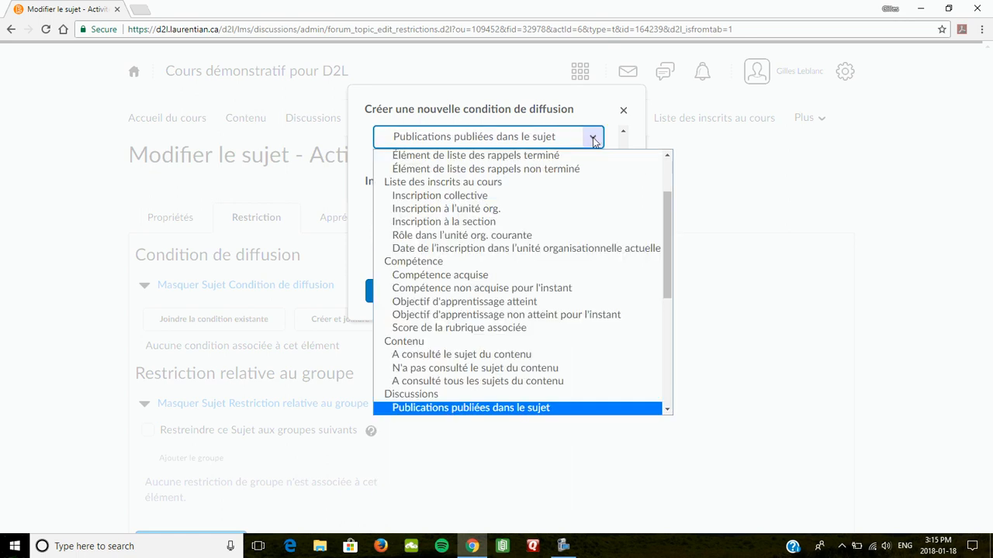
click(448, 408)
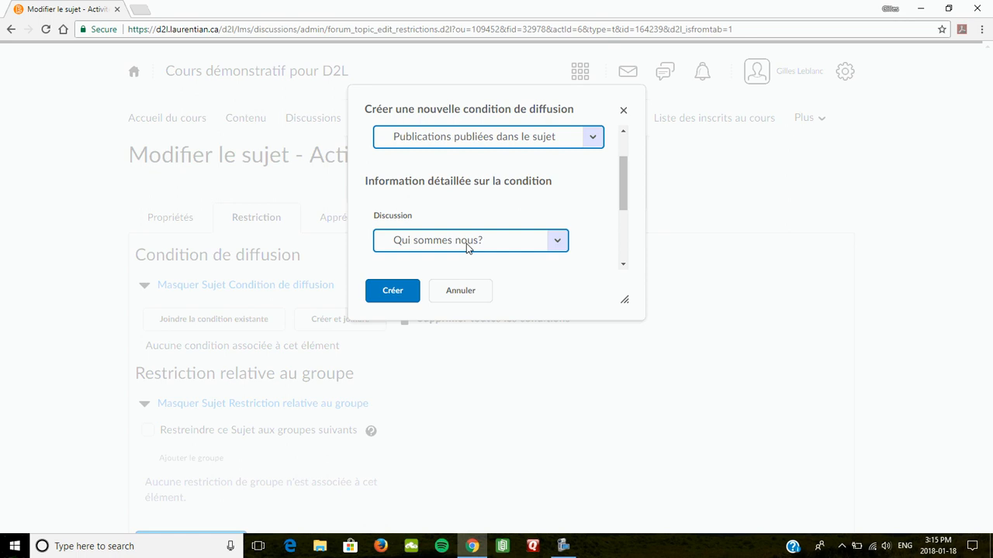
Require 1 message, create the condition, and save and close Activité 1.1.1
click(391, 293)
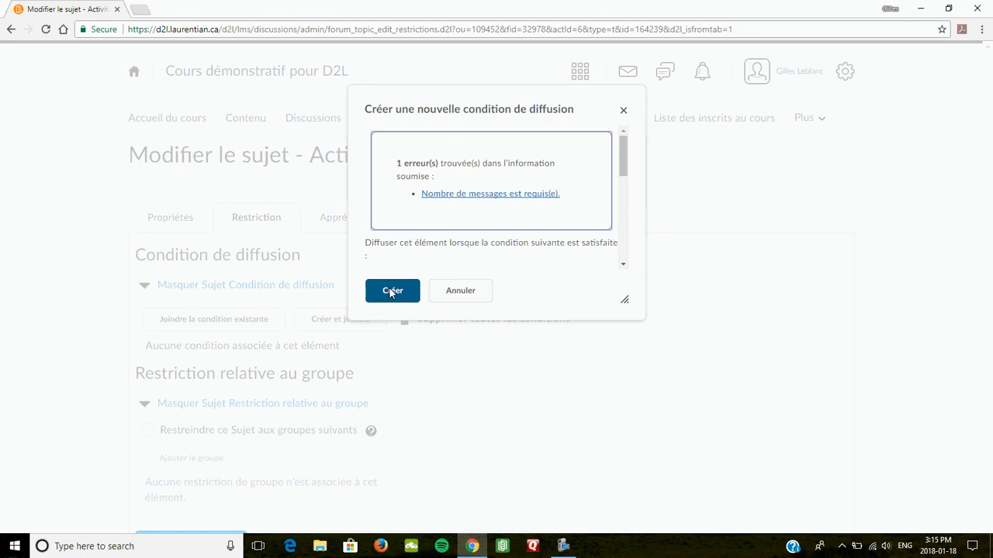
click(476, 194)
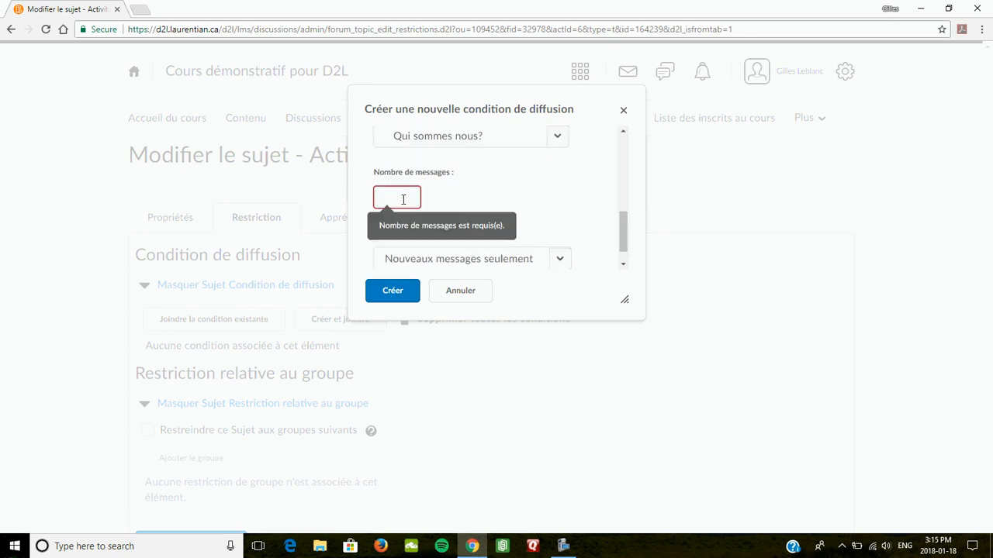
text(1)
click(394, 292)
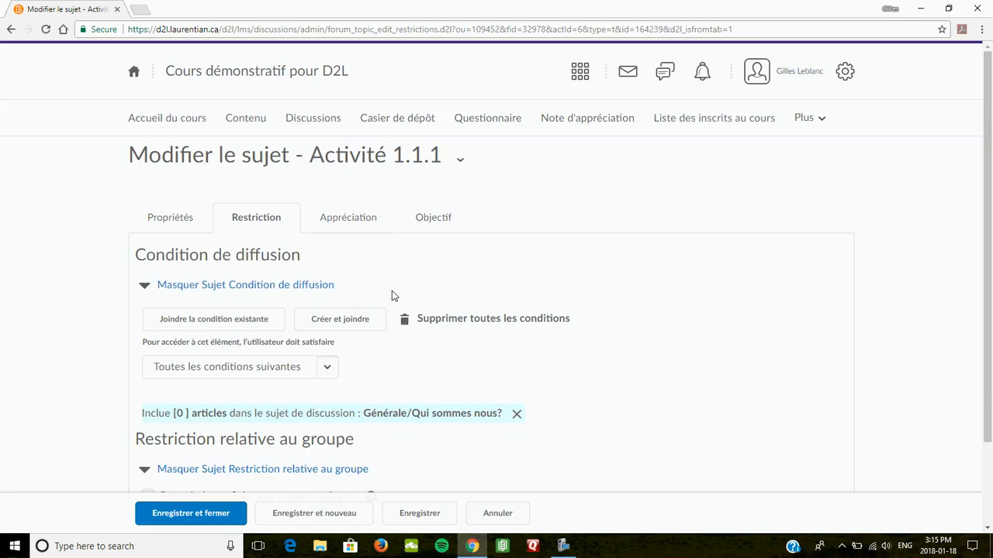
scroll(364, 371, down, 2)
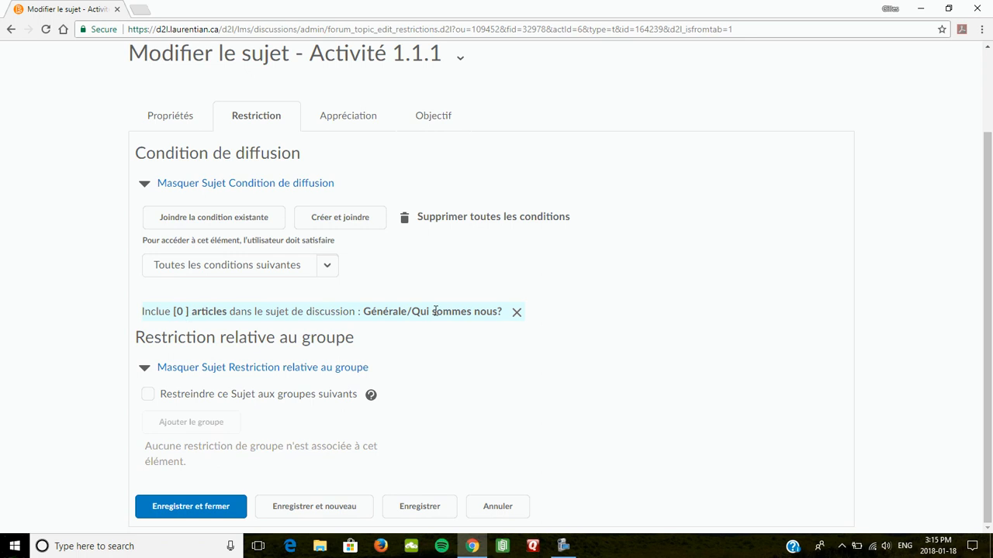
click(191, 509)
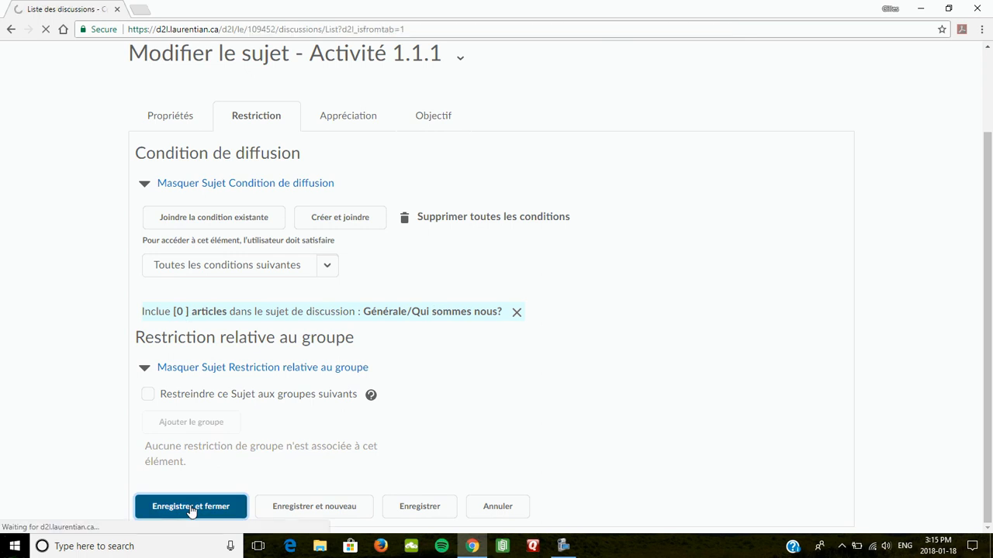
Scroll down to the Activités topics and open Activité 1.3.1's options menu
scroll(353, 381, down, 3)
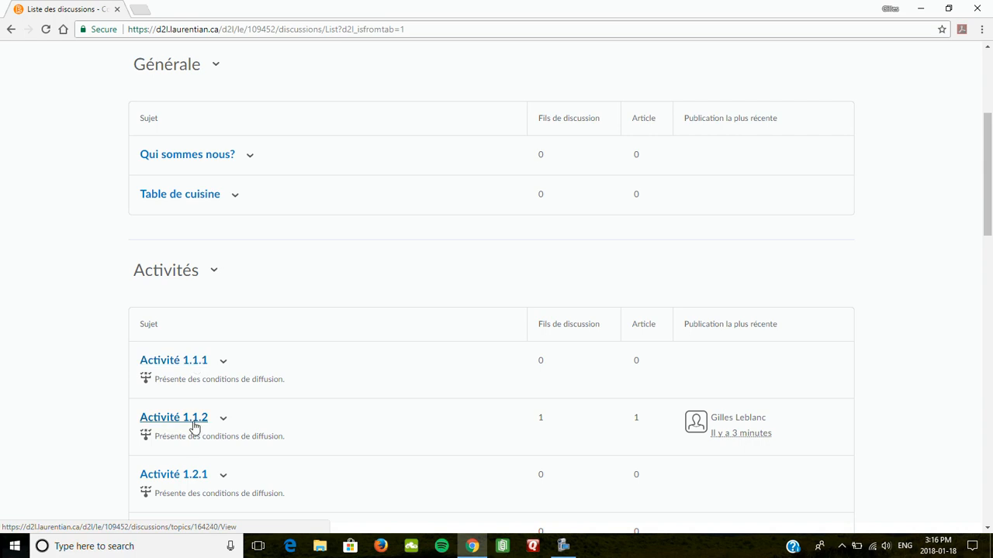
scroll(264, 417, down, 1)
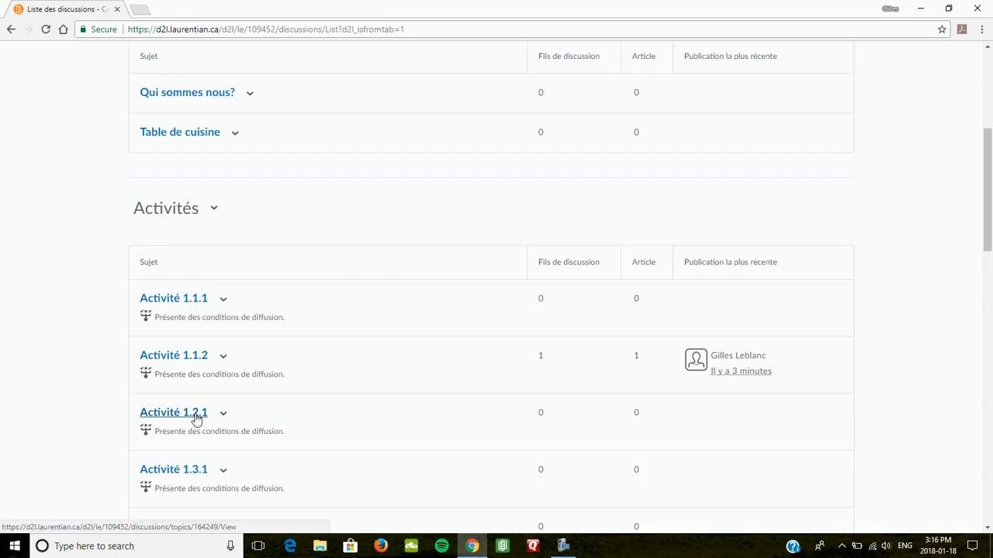
scroll(225, 418, down, 2)
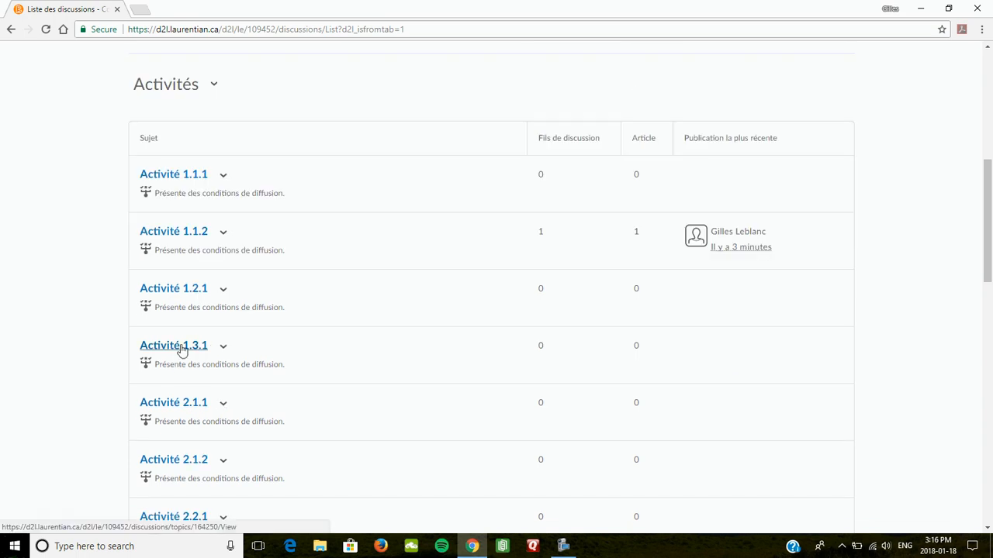
click(223, 348)
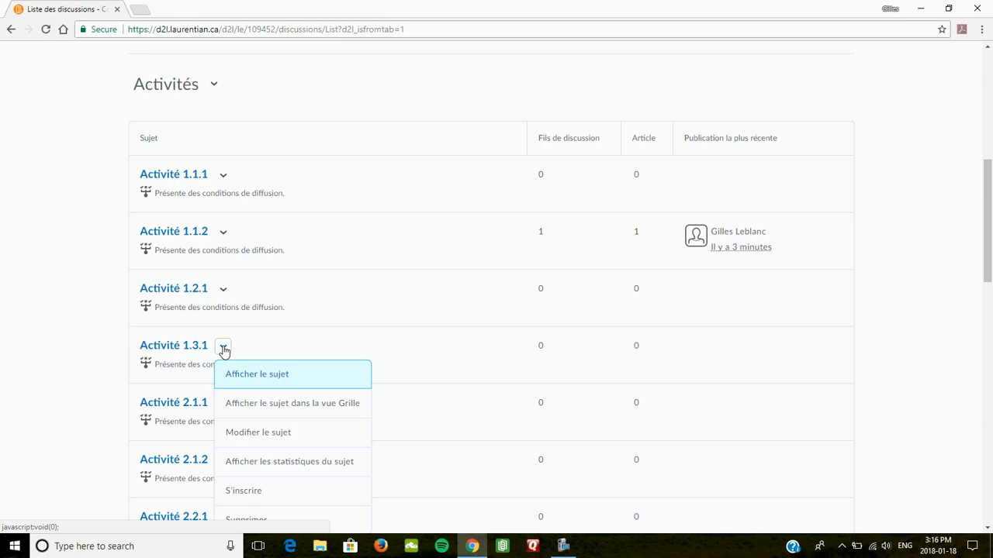
Check Activité 1.3.1's restriction requiring posts in Activité 1.2.1, then return to Discussions
click(251, 434)
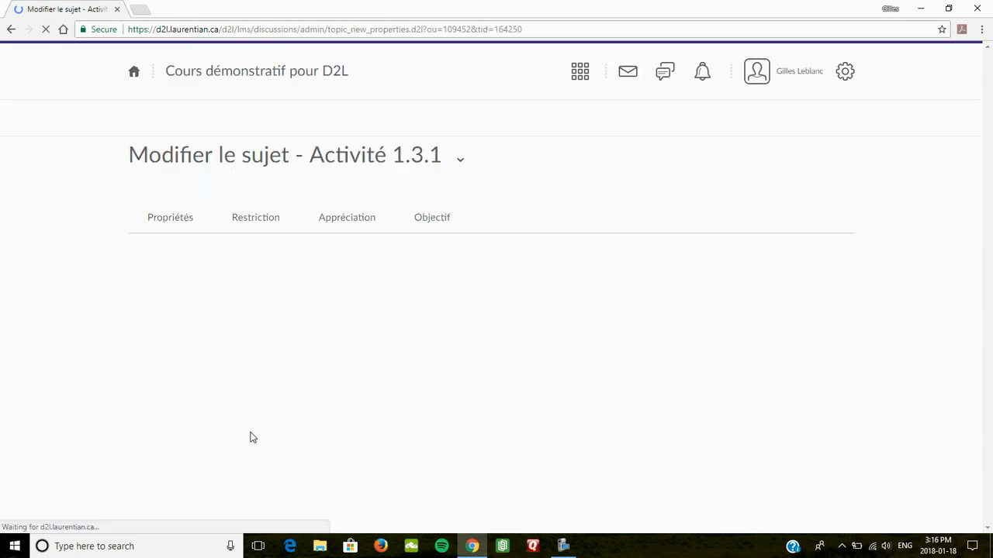
click(252, 230)
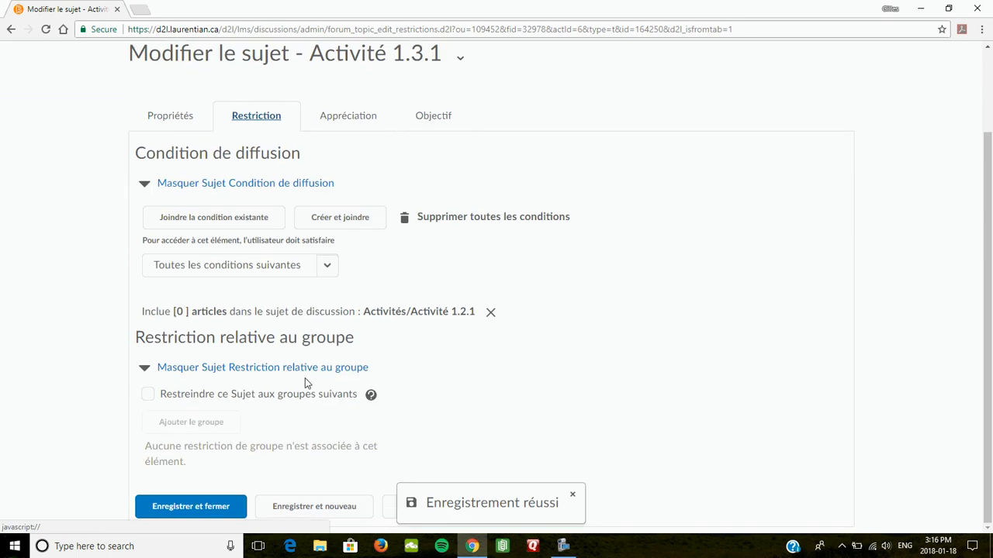
scroll(178, 116, up, 2)
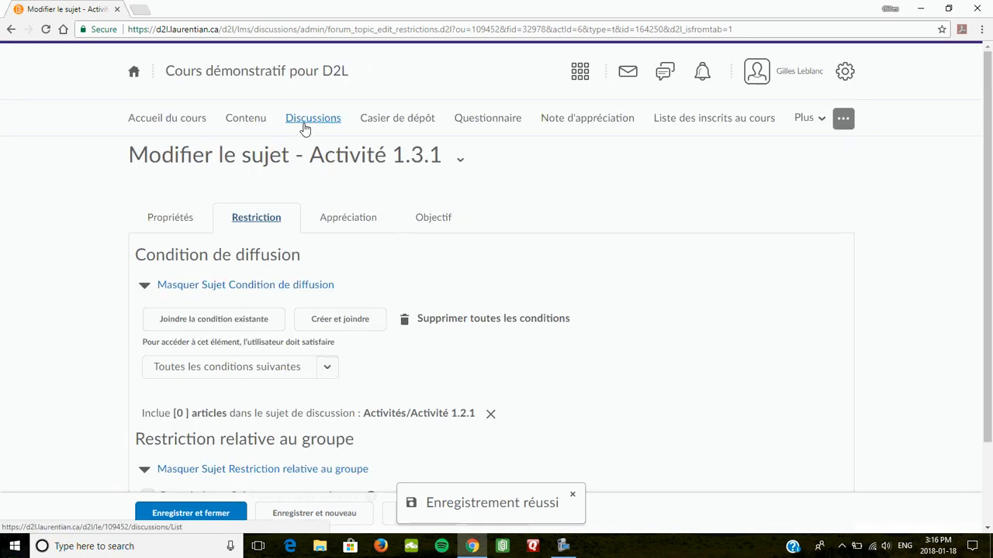
click(200, 504)
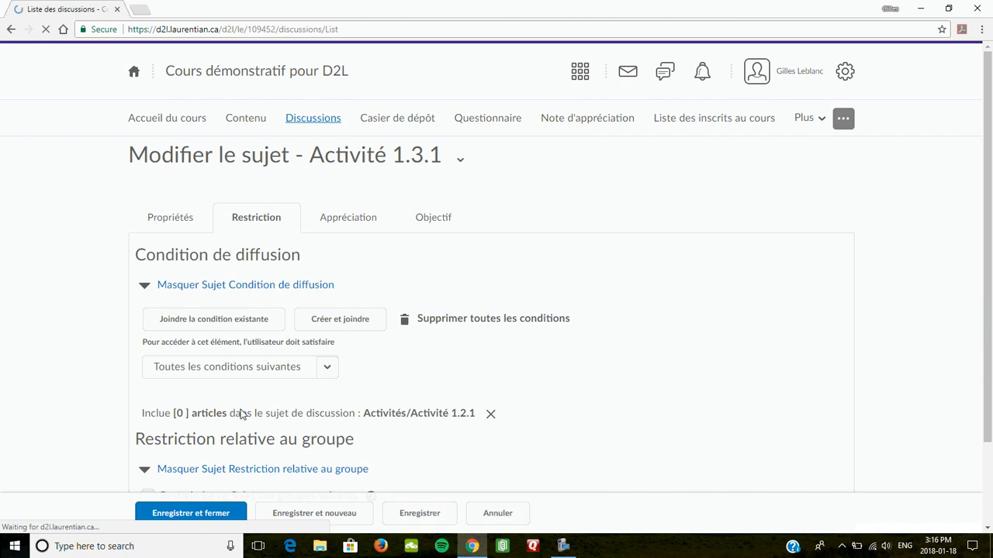
scroll(189, 406, down, 5)
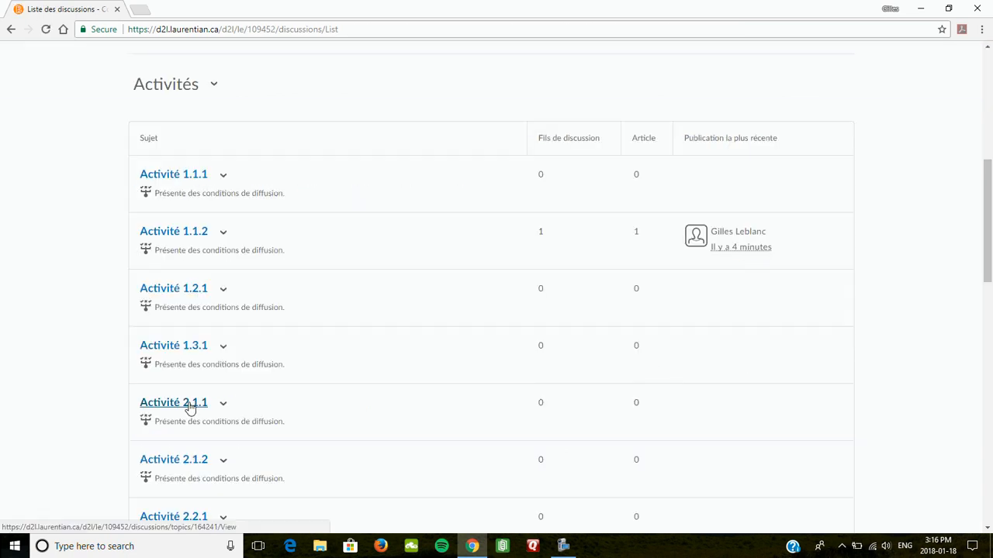
Inspect Activité 2.1.1's conditions: Module 1 dropbox submission and posts in Activité 1.3.1
click(223, 406)
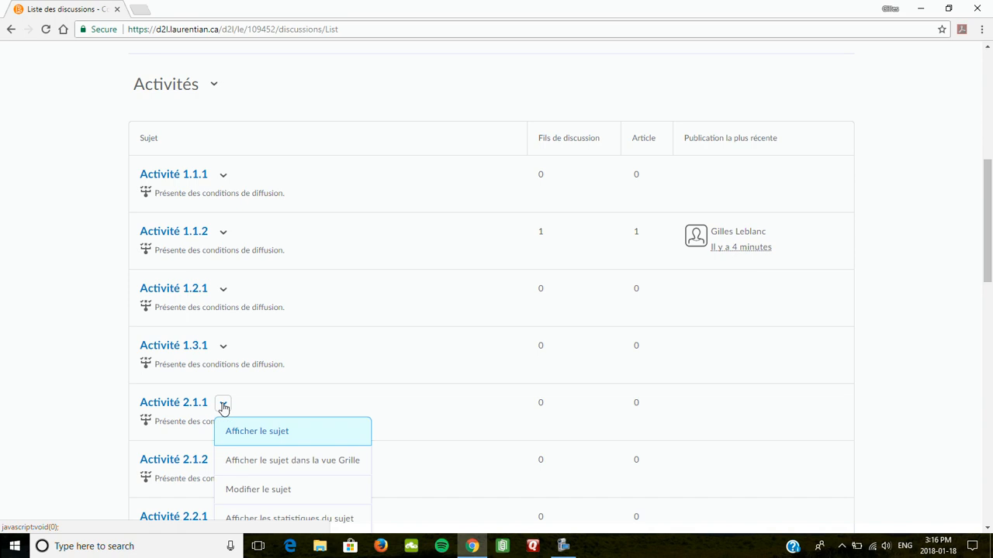
click(252, 492)
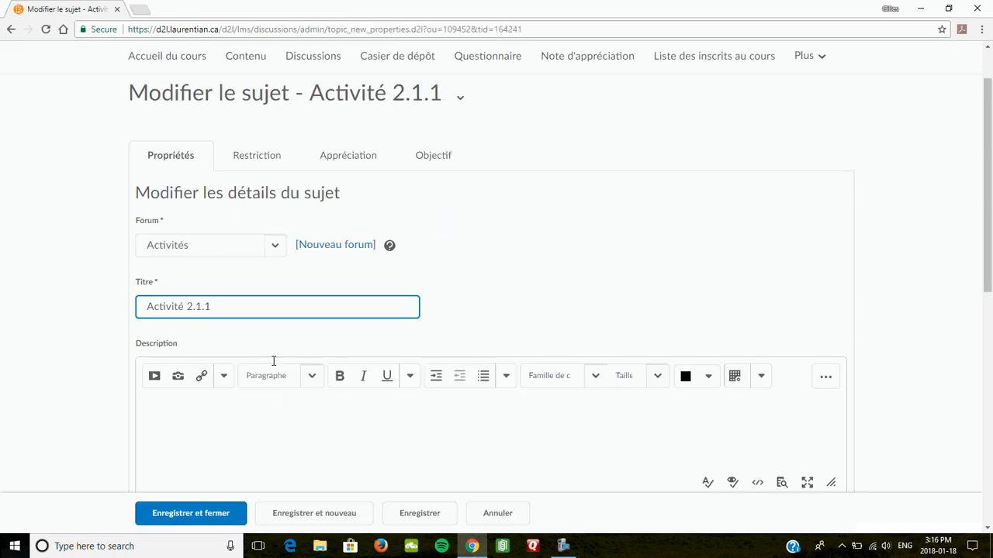
click(310, 301)
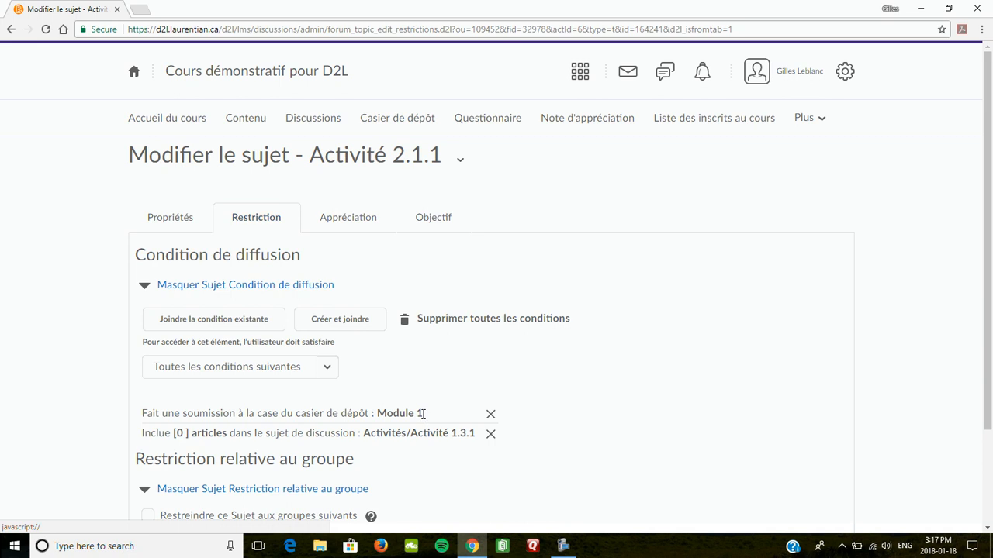
drag(423, 414, 380, 412)
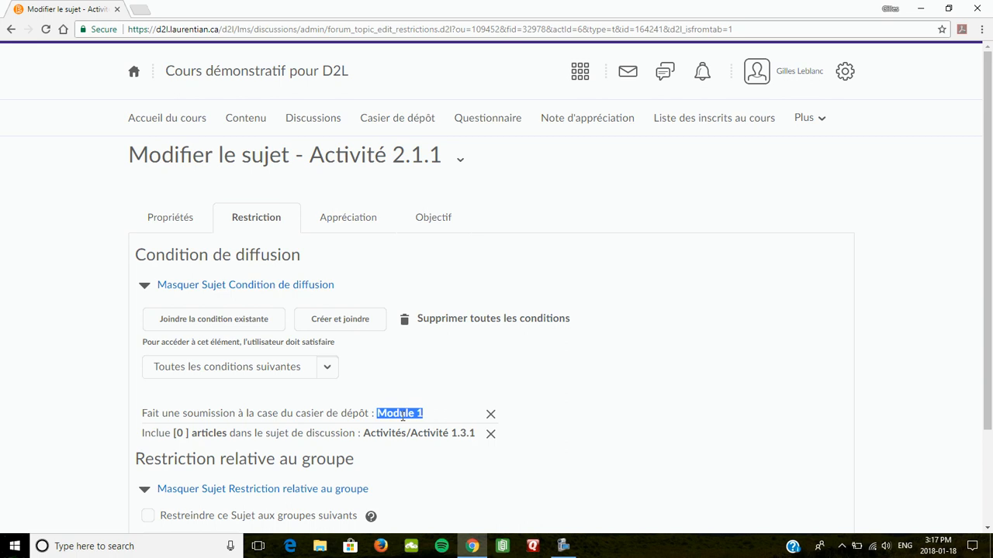
click(315, 129)
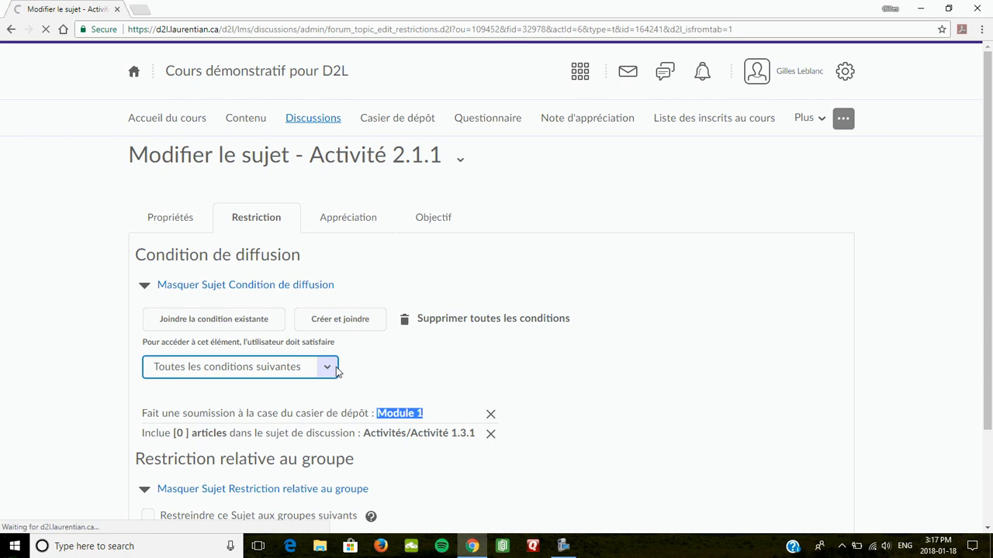
Inspect Activité 3.1.1's conditions: Module 2 dropbox submission and posts in Activité 2.3.2
scroll(335, 373, down, 5)
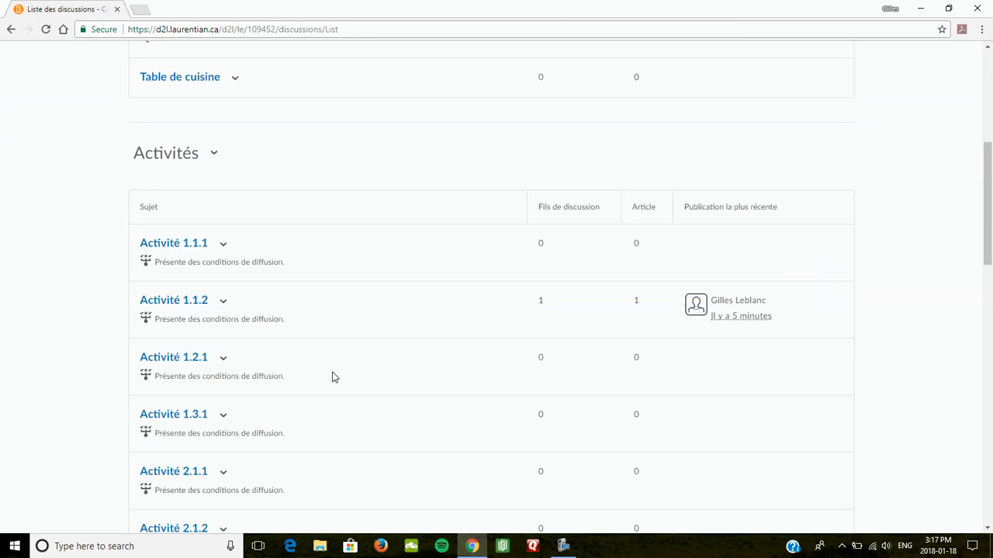
scroll(327, 388, down, 3)
scroll(322, 404, down, 2)
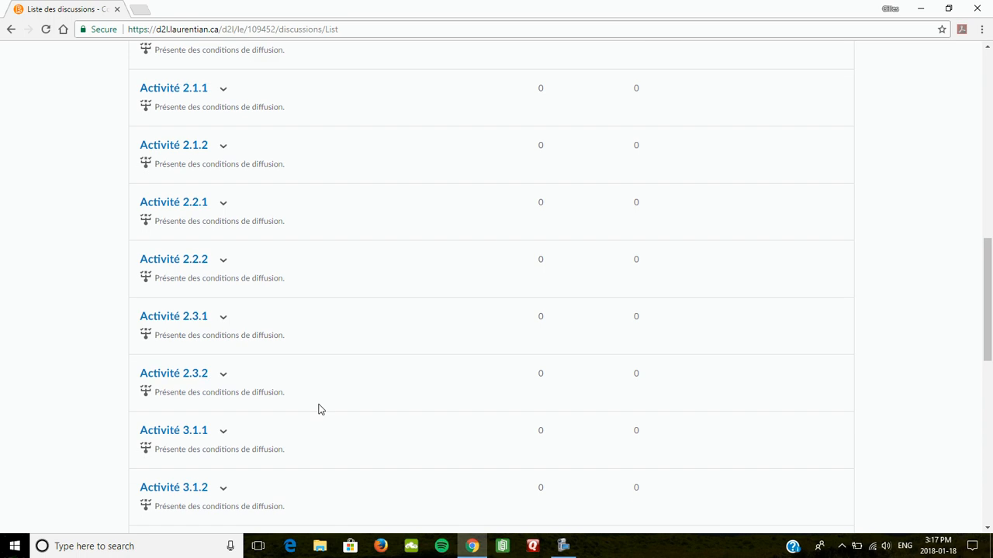
scroll(321, 409, down, 1)
click(222, 375)
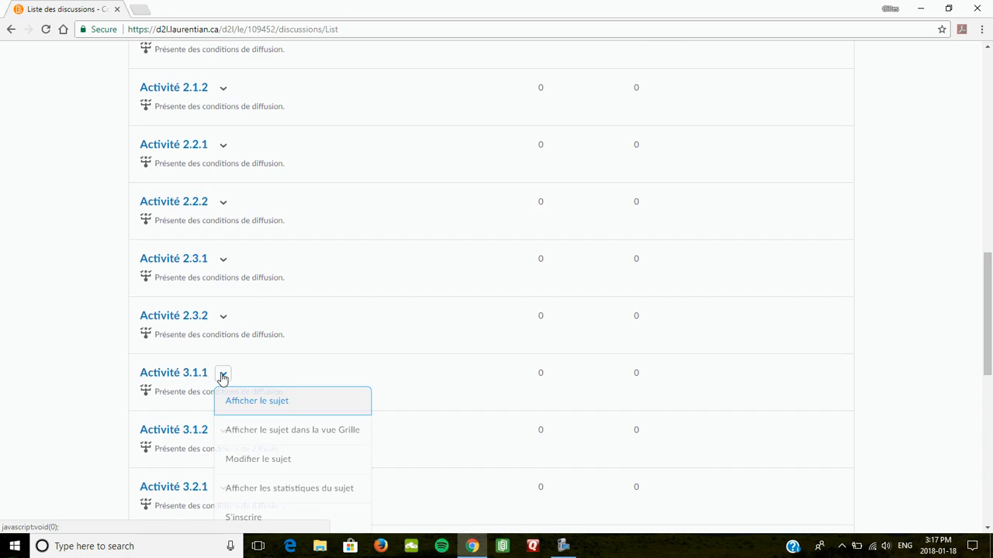
click(260, 463)
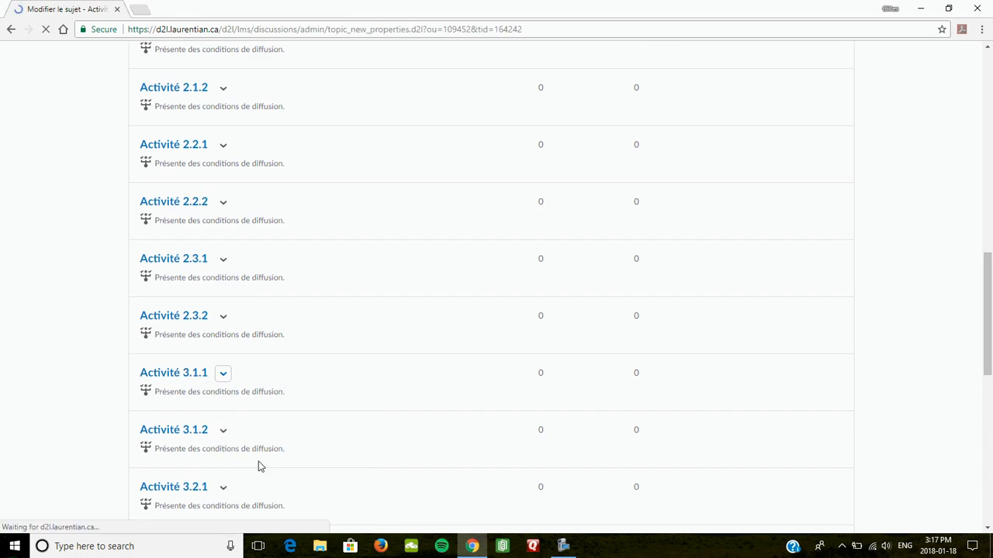
click(260, 220)
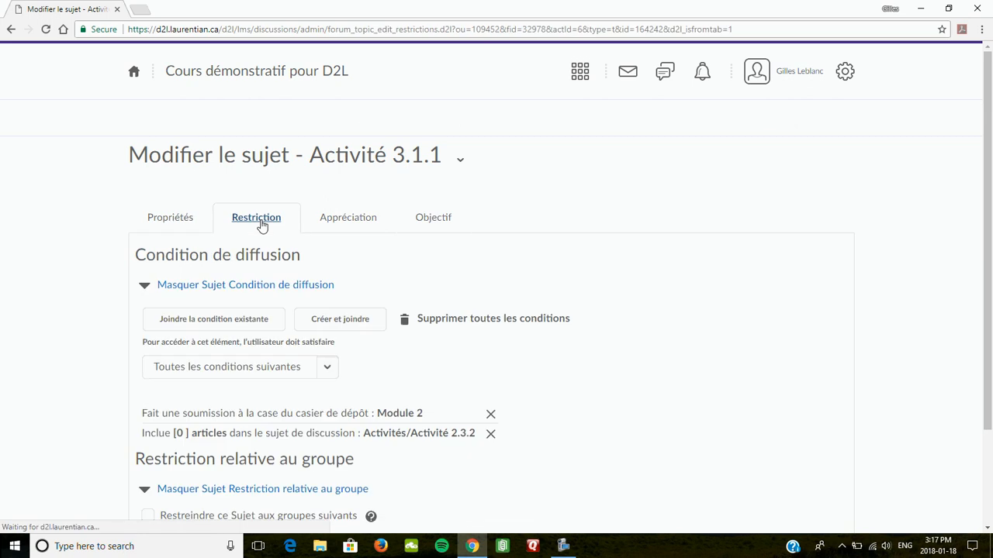
scroll(343, 342, down, 2)
scroll(342, 342, down, 1)
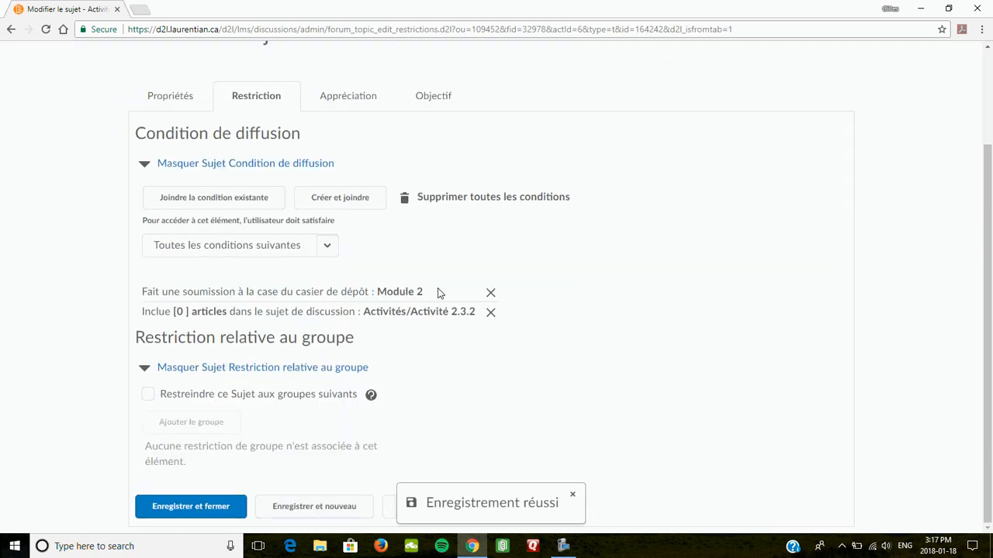
drag(439, 293, 477, 322)
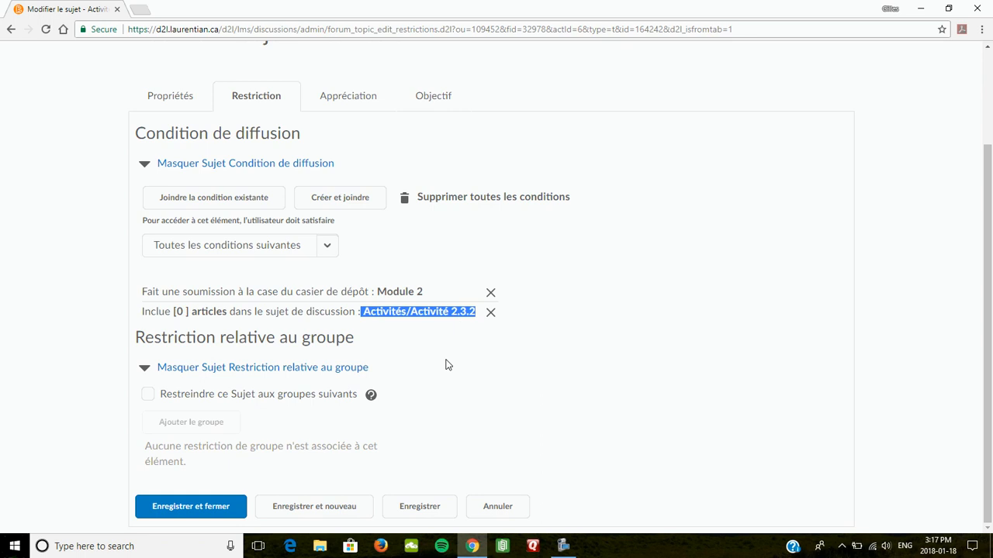
scroll(446, 364, up, 3)
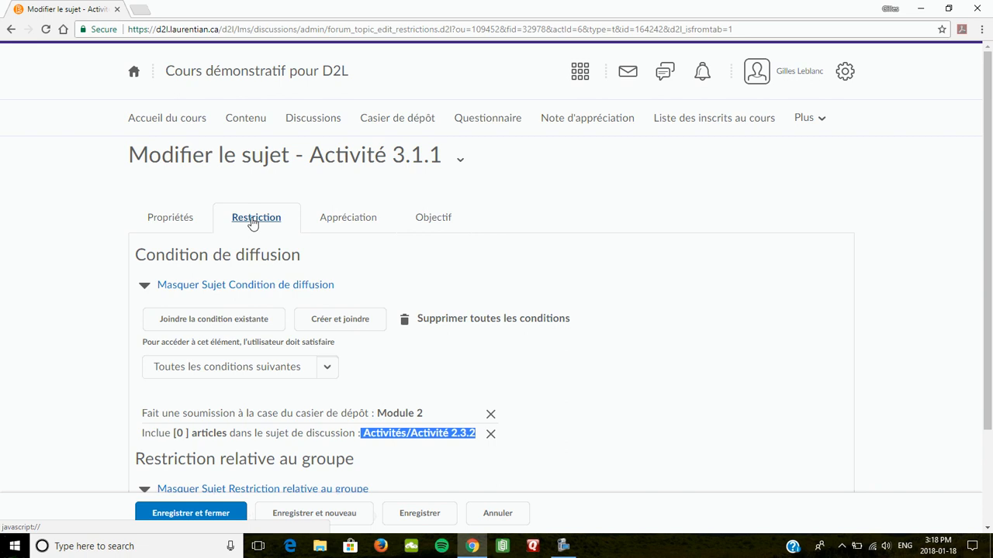
click(311, 118)
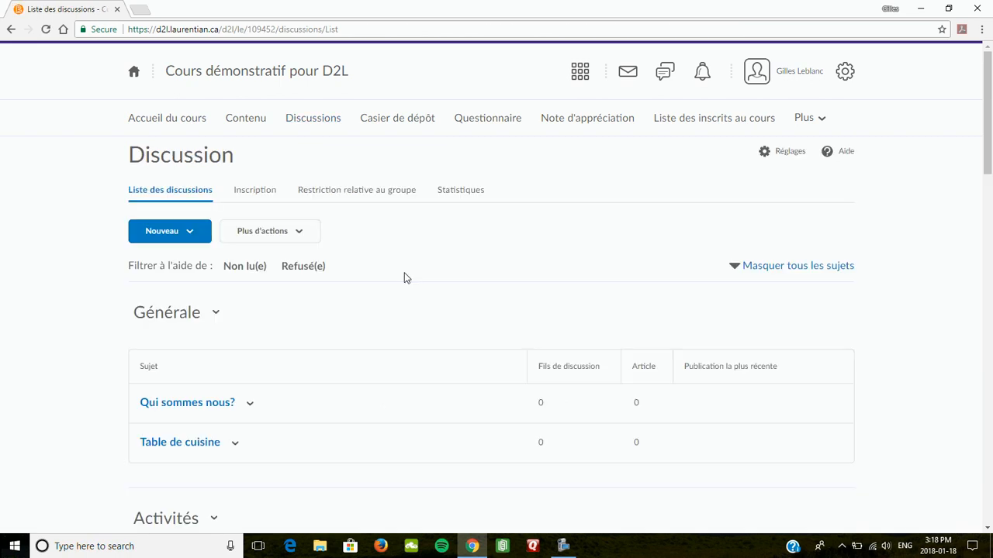
Open the discussion statistics and highlight the first student's thread and reply counts
click(311, 123)
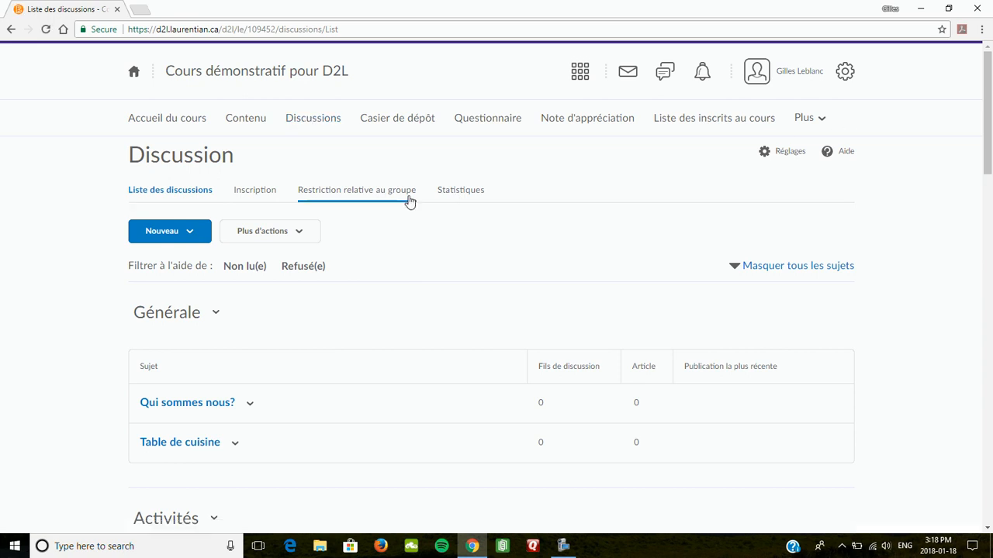
click(471, 194)
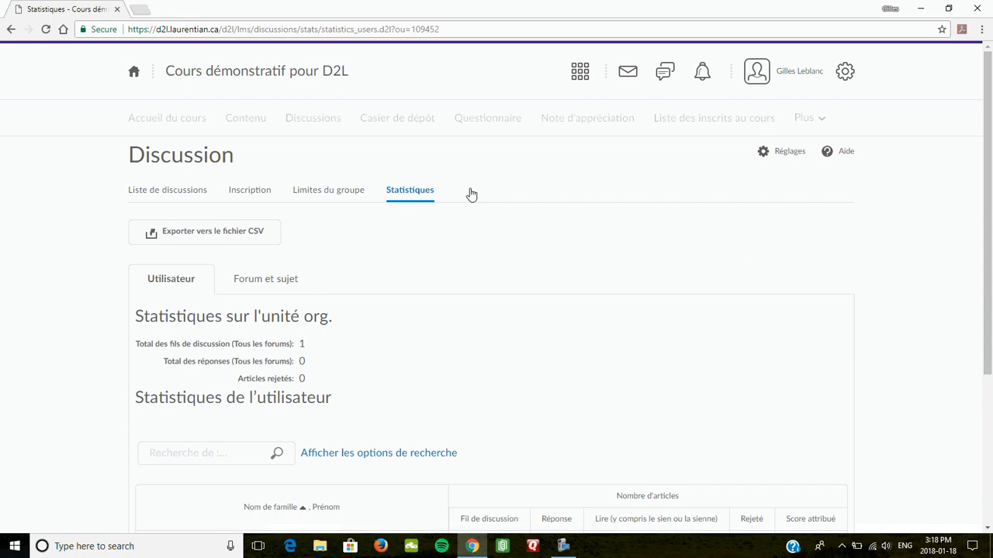
scroll(432, 321, down, 2)
scroll(388, 388, down, 1)
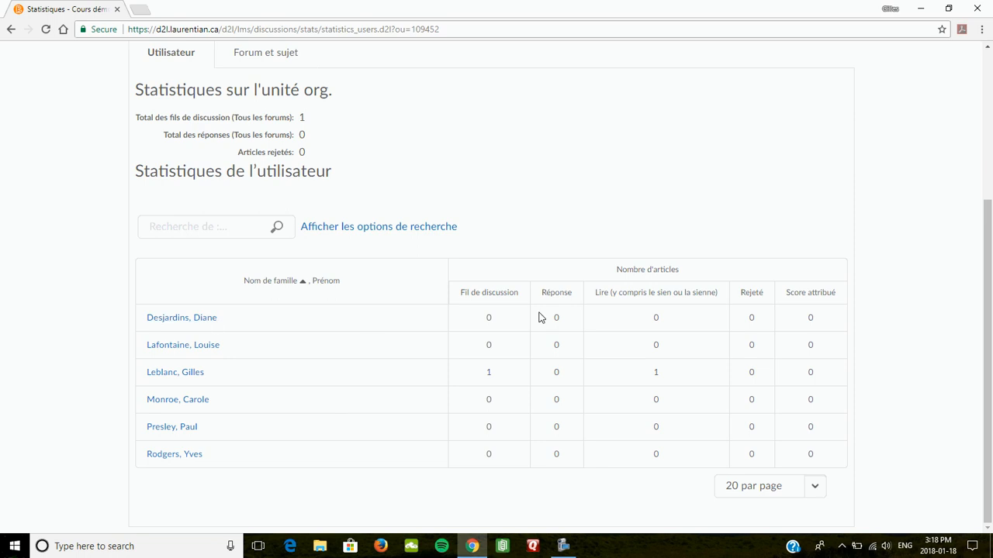
double_click(482, 320)
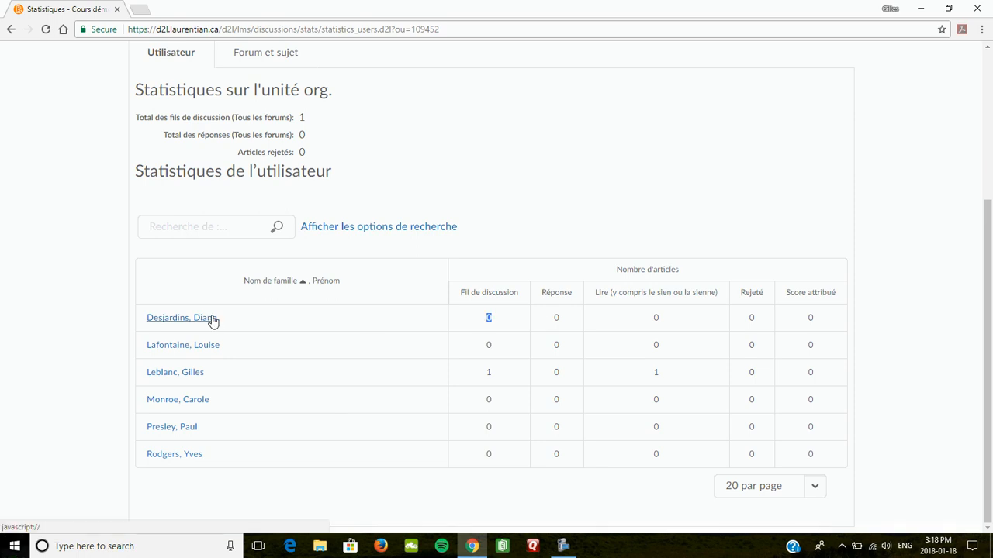
double_click(555, 318)
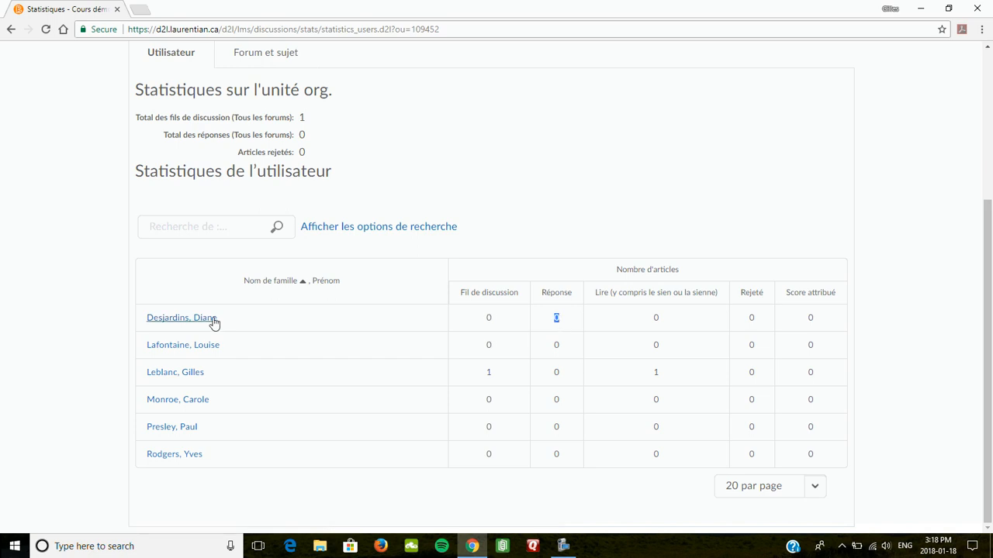
Recheck the first student's thread, reply and read counts, then show the Module 1–5 dropbox folders
click(660, 323)
click(489, 323)
double_click(486, 318)
double_click(556, 318)
click(669, 324)
double_click(655, 320)
scroll(481, 299, up, 3)
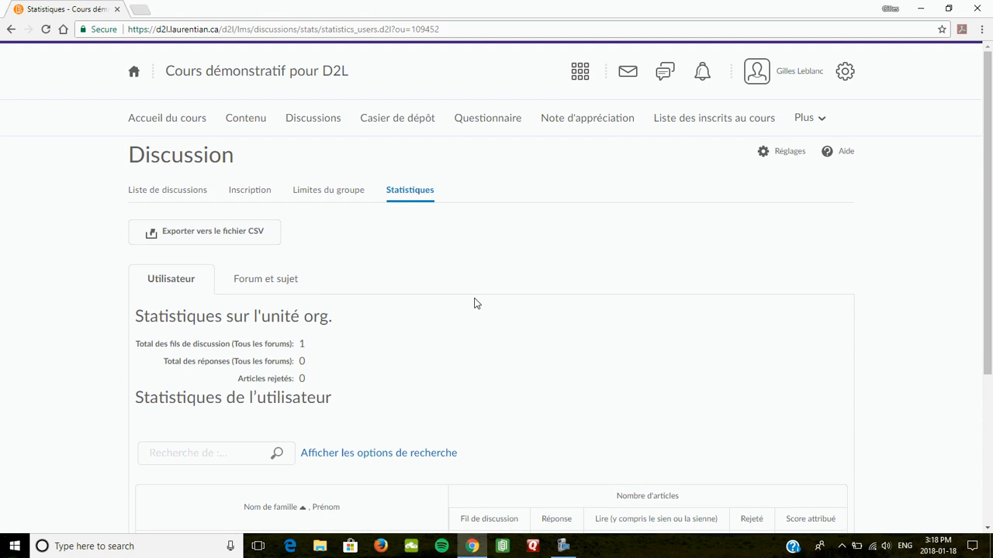
click(399, 125)
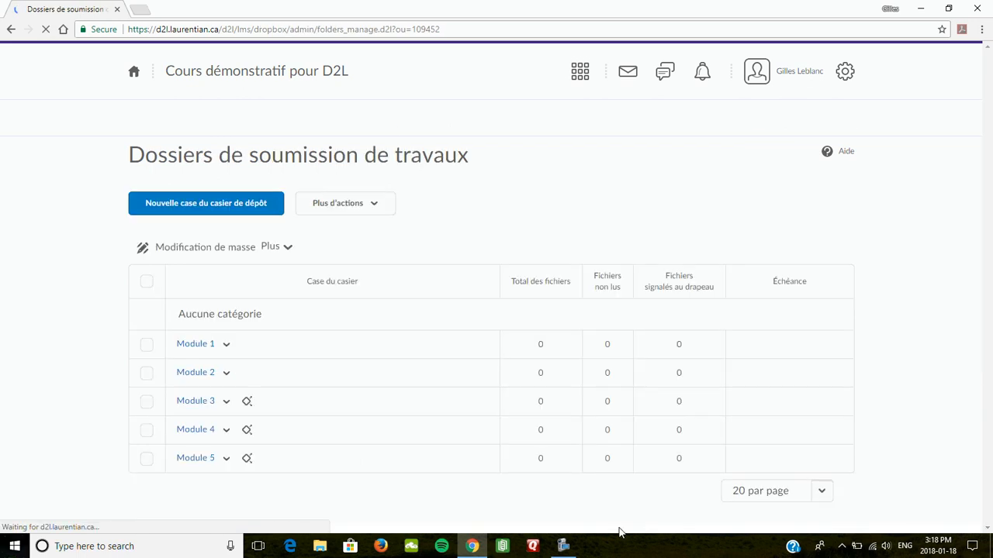